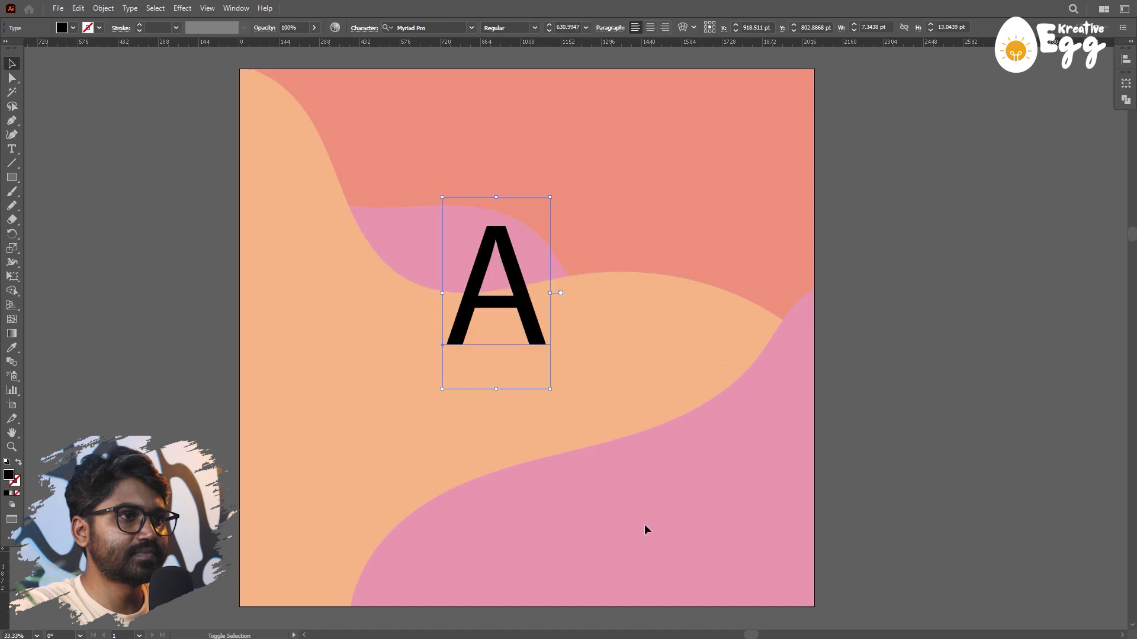
# Step: Set the letter A in Arial Black and place it around the middle of the artboard
pyautogui.moveTo(531, 323); pyautogui.dragTo(571, 392)
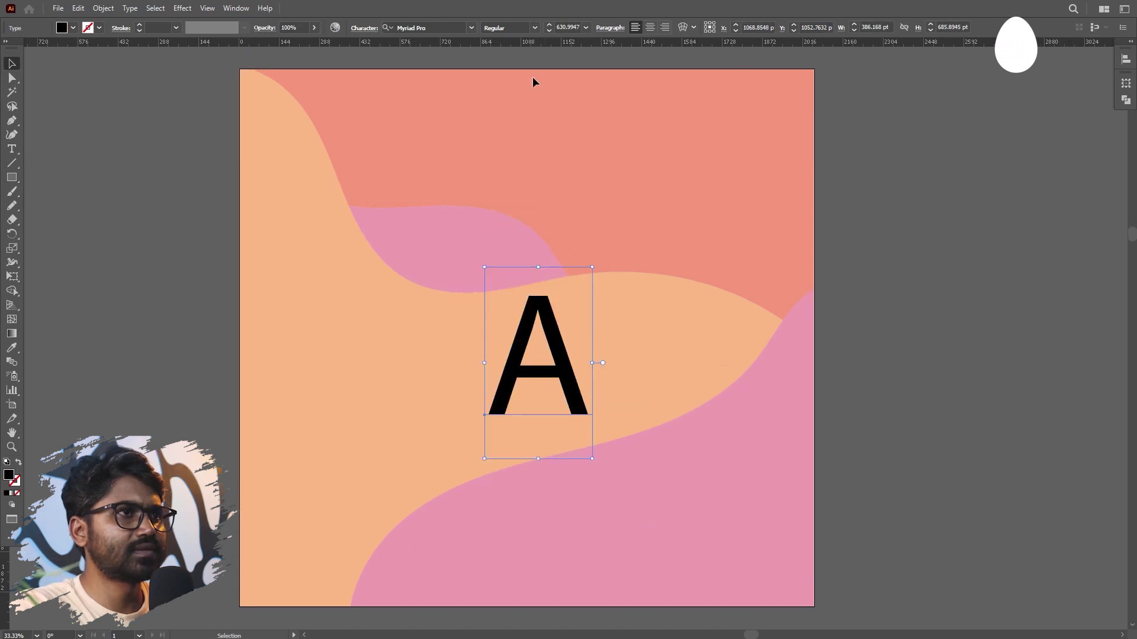
pyautogui.click(455, 28)
pyautogui.write('arial')
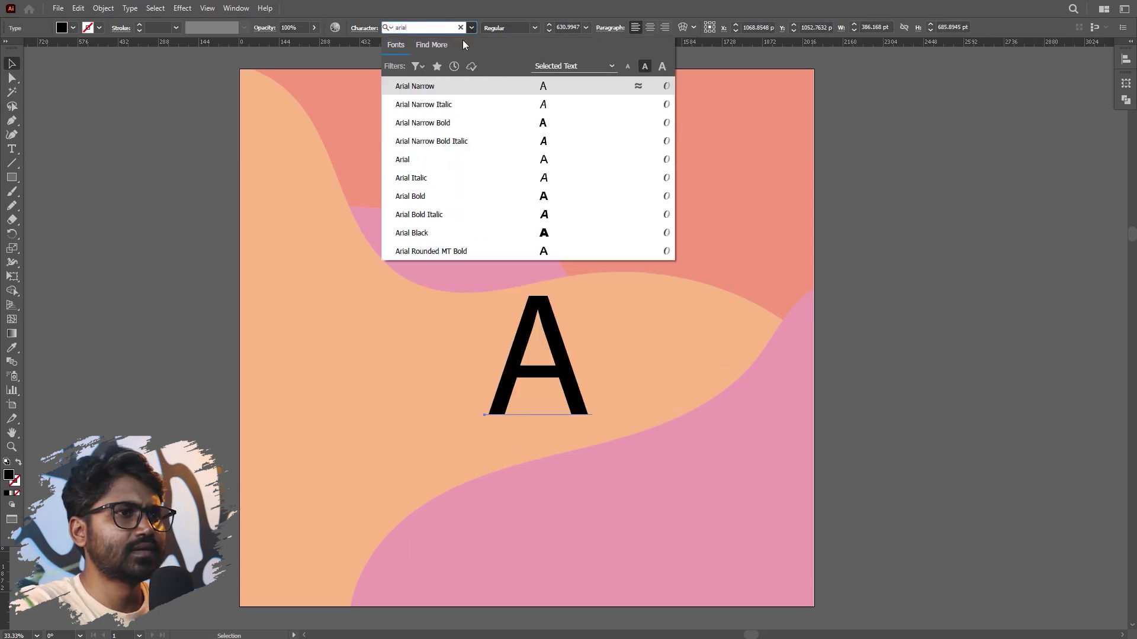
pyautogui.click(558, 237)
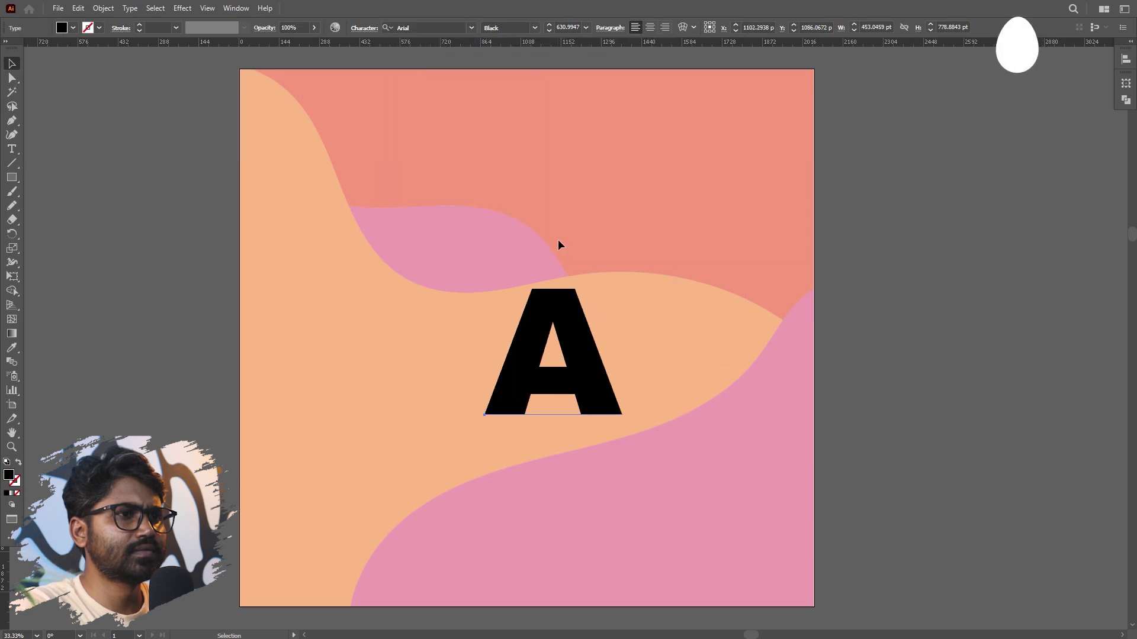
pyautogui.moveTo(585, 363); pyautogui.dragTo(566, 349)
# Step: Convert the letter A to outlines and enlarge it proportionally to about 724 × 665 pt near the artboard's centre
pyautogui.rightClick(565, 348)
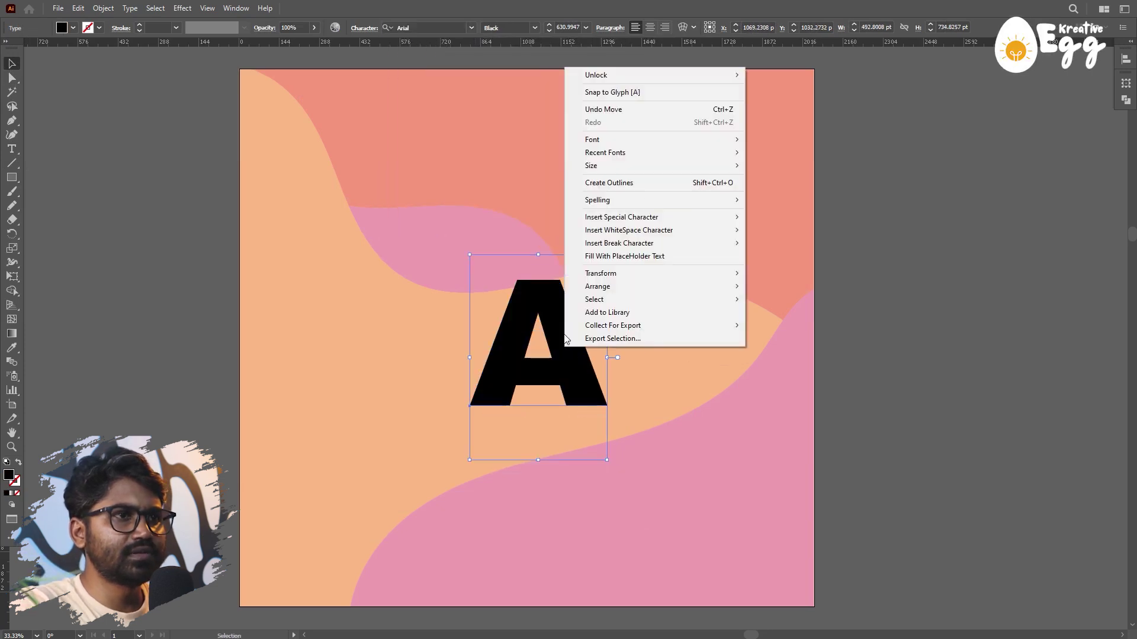
pyautogui.click(621, 184)
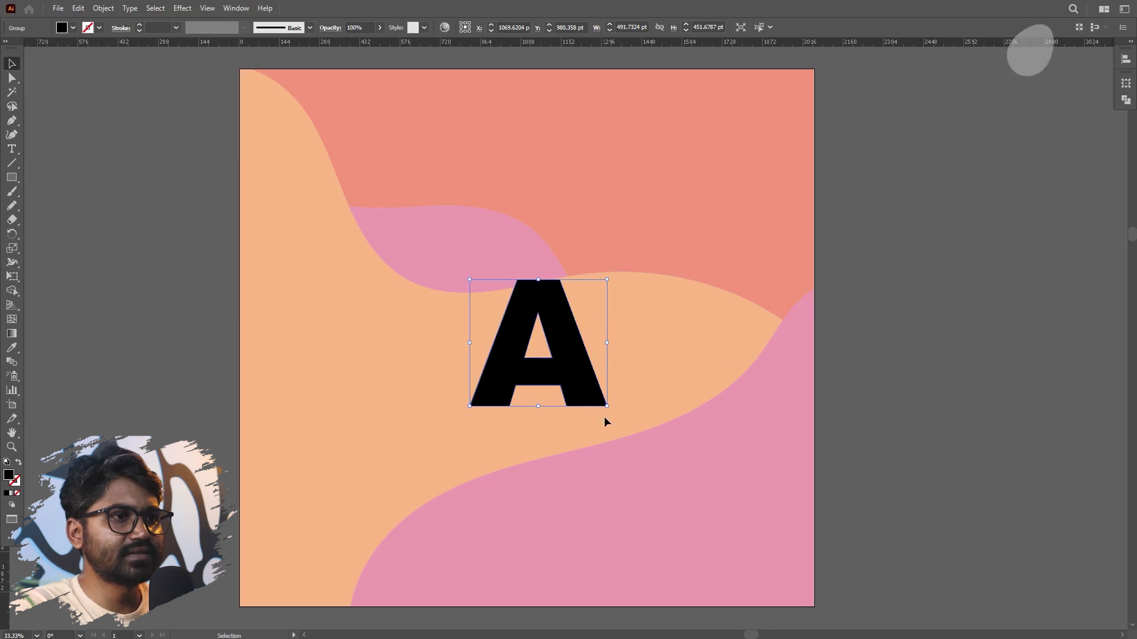
pyautogui.moveTo(612, 414); pyautogui.dragTo(617, 449)
pyautogui.moveTo(588, 395); pyautogui.dragTo(580, 395)
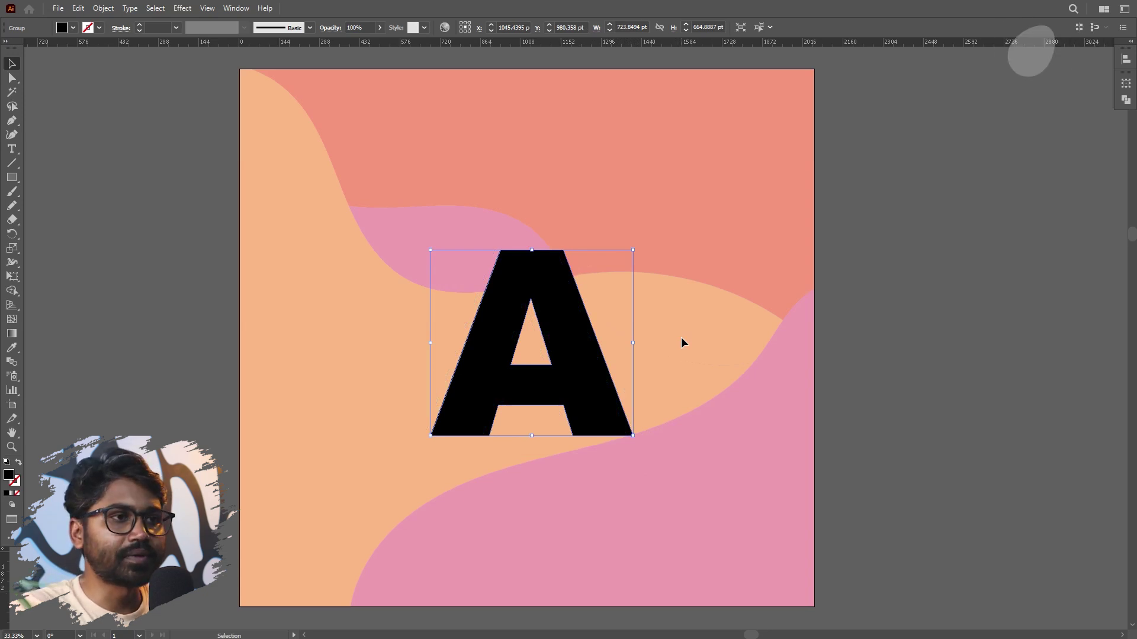
pyautogui.click(853, 284)
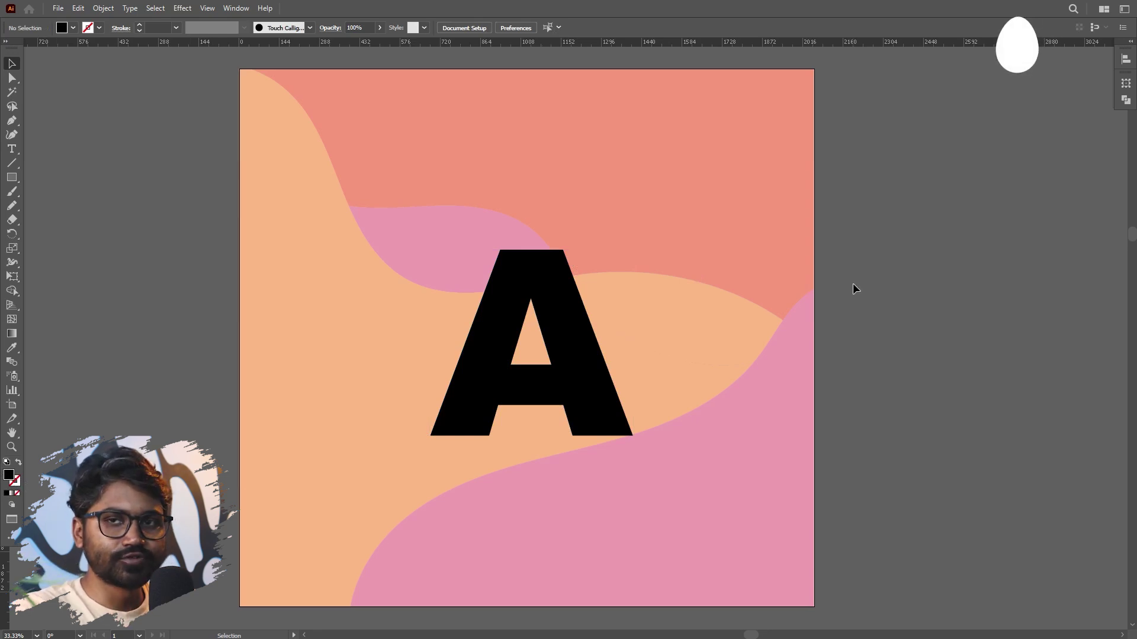
# Step: Display the outlined A's appearance attributes and enter the group's contents to reach its compound path
pyautogui.click(236, 8)
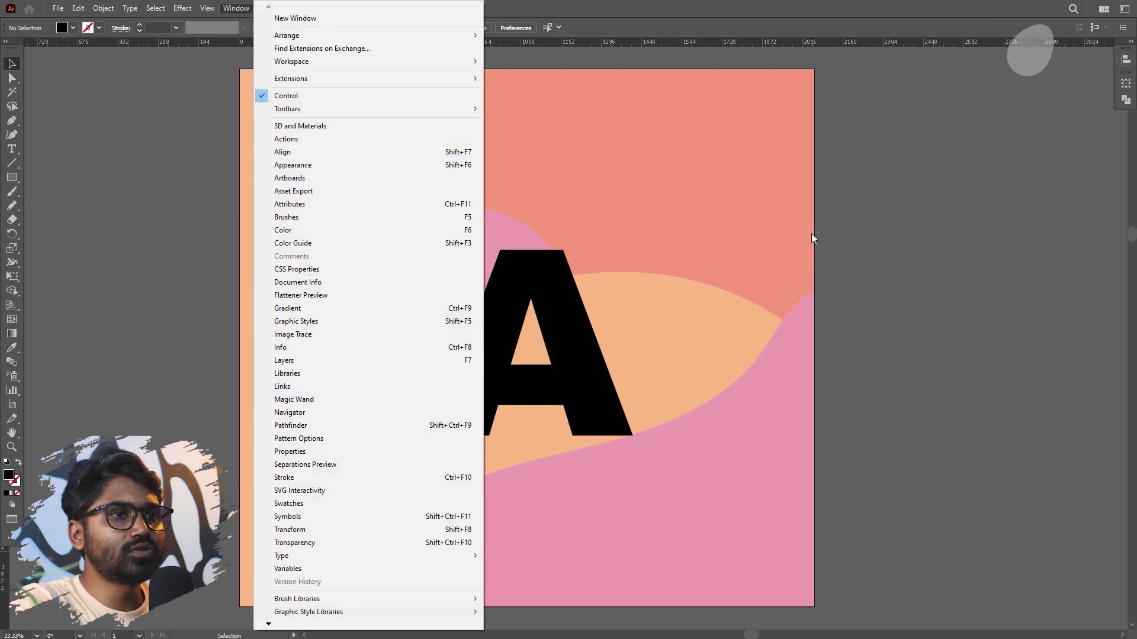
pyautogui.click(860, 238)
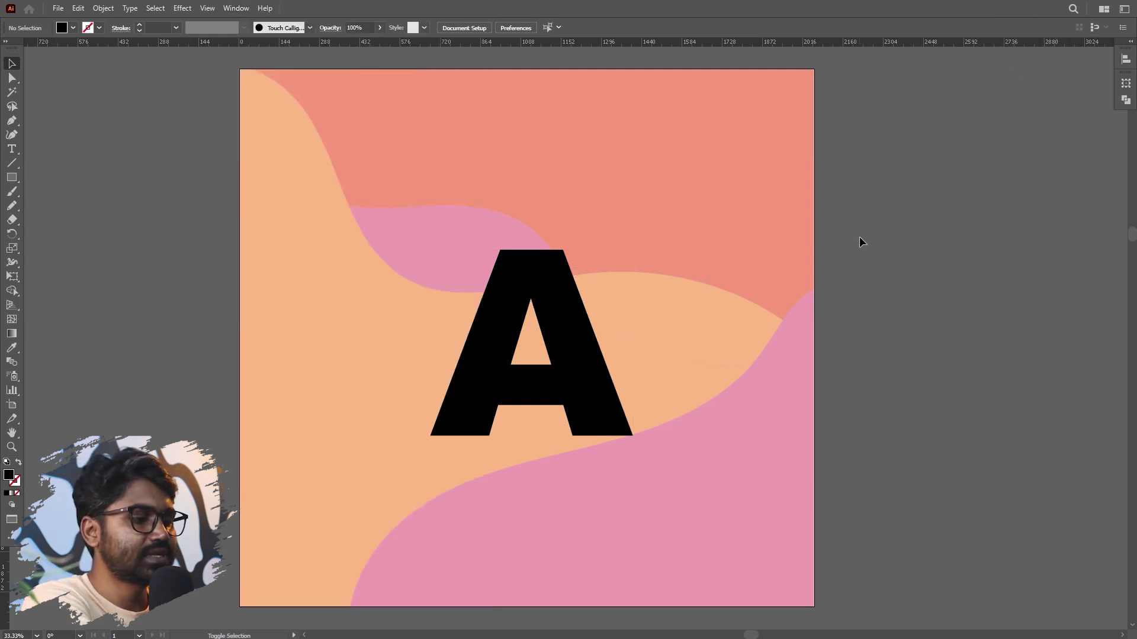
pyautogui.hotkey('shift', 'F6')
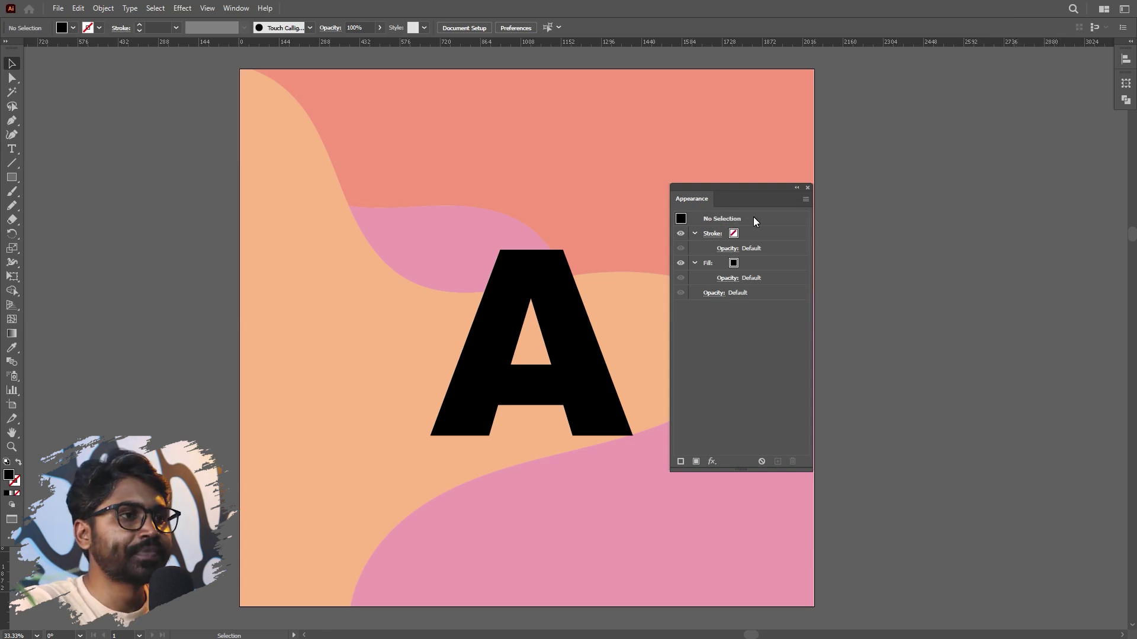
pyautogui.click(545, 310)
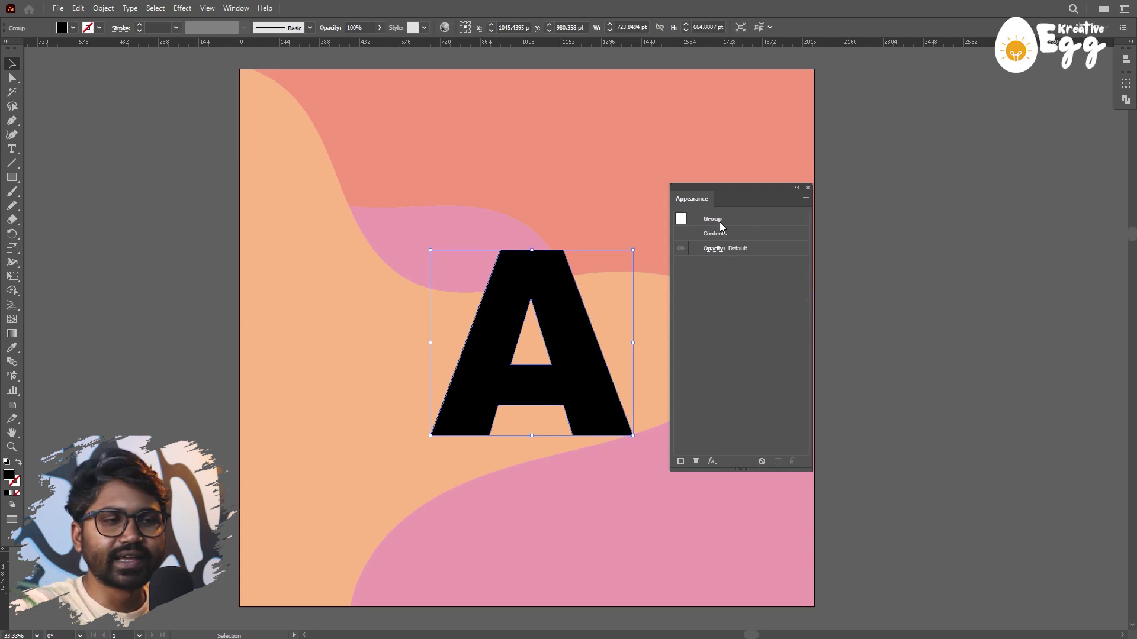
pyautogui.doubleClick(740, 233)
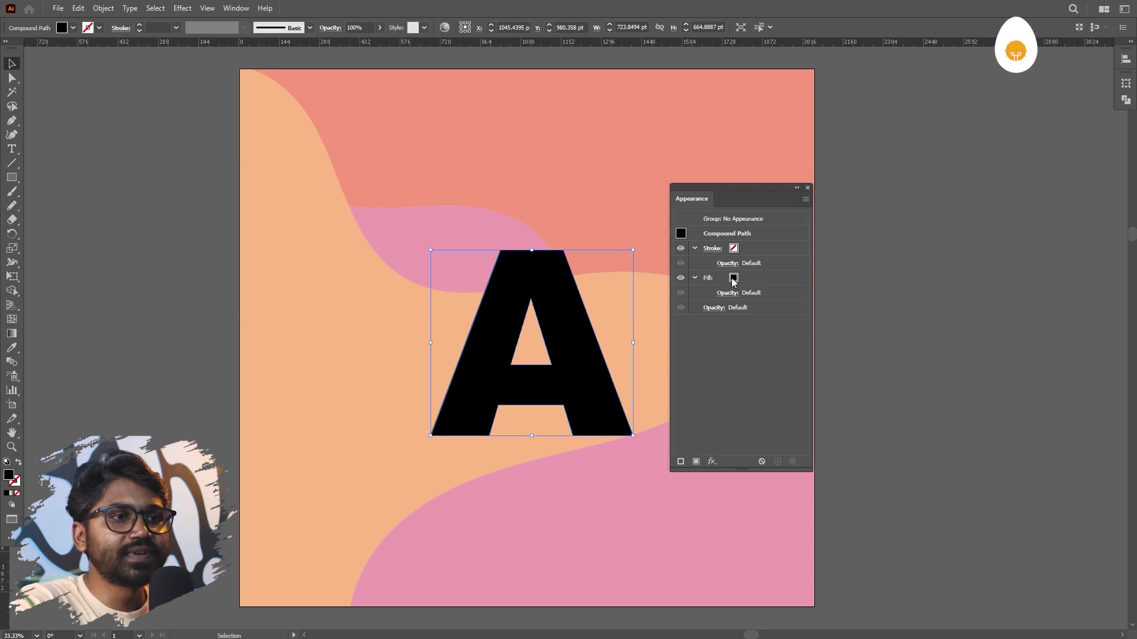
# Step: Change the compound path's fill to the olive-brown swatch
pyautogui.click(737, 282)
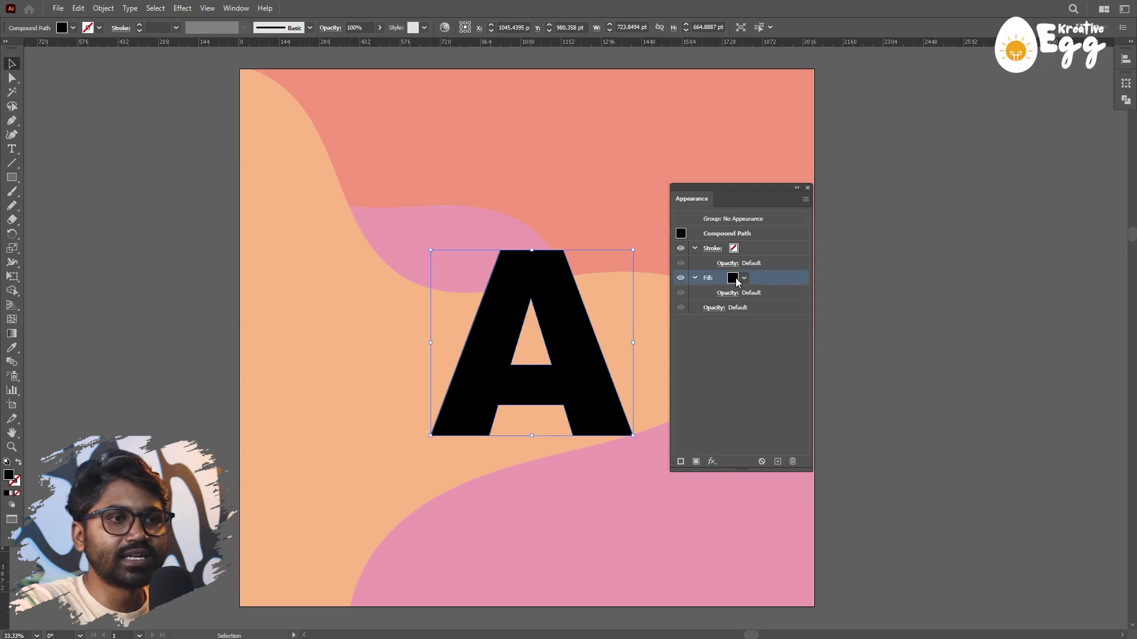
pyautogui.click(744, 279)
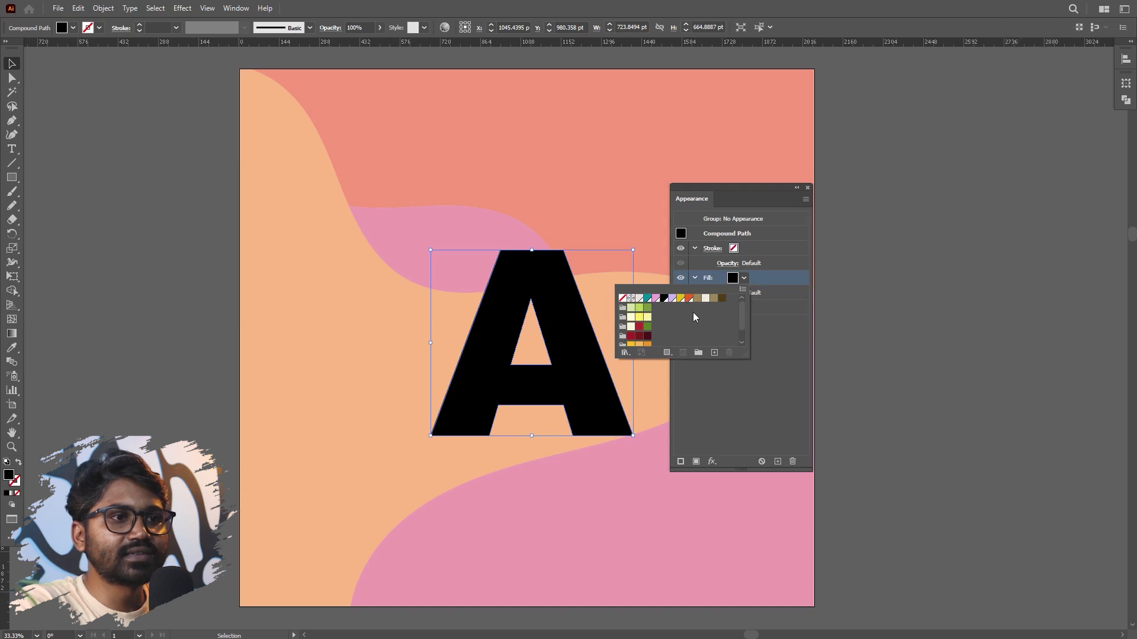
pyautogui.click(718, 299)
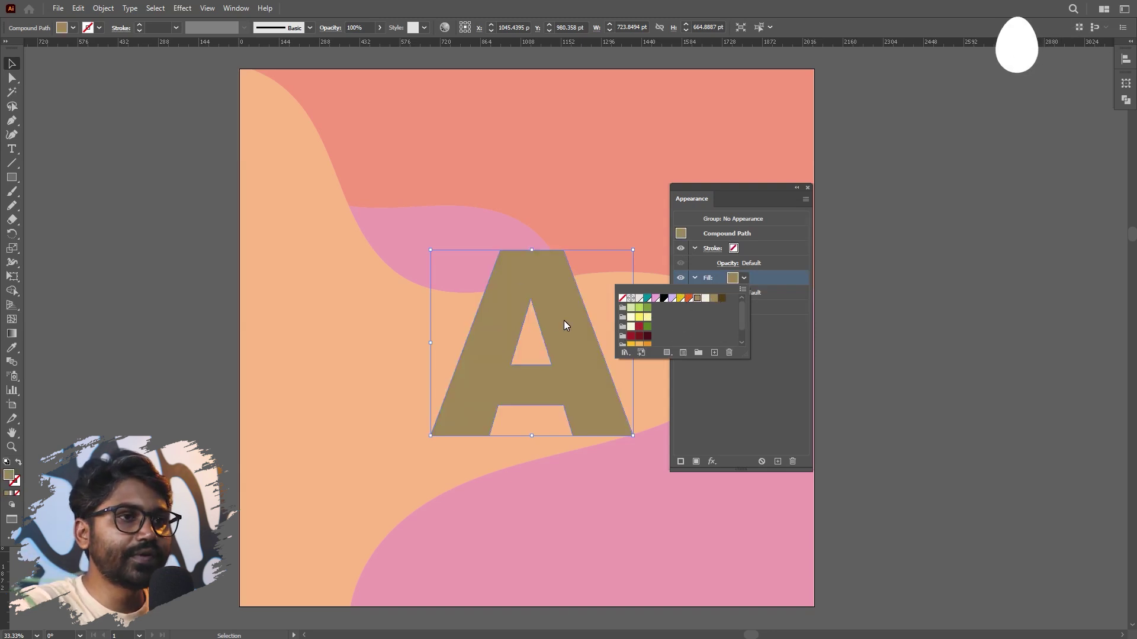
pyautogui.click(770, 283)
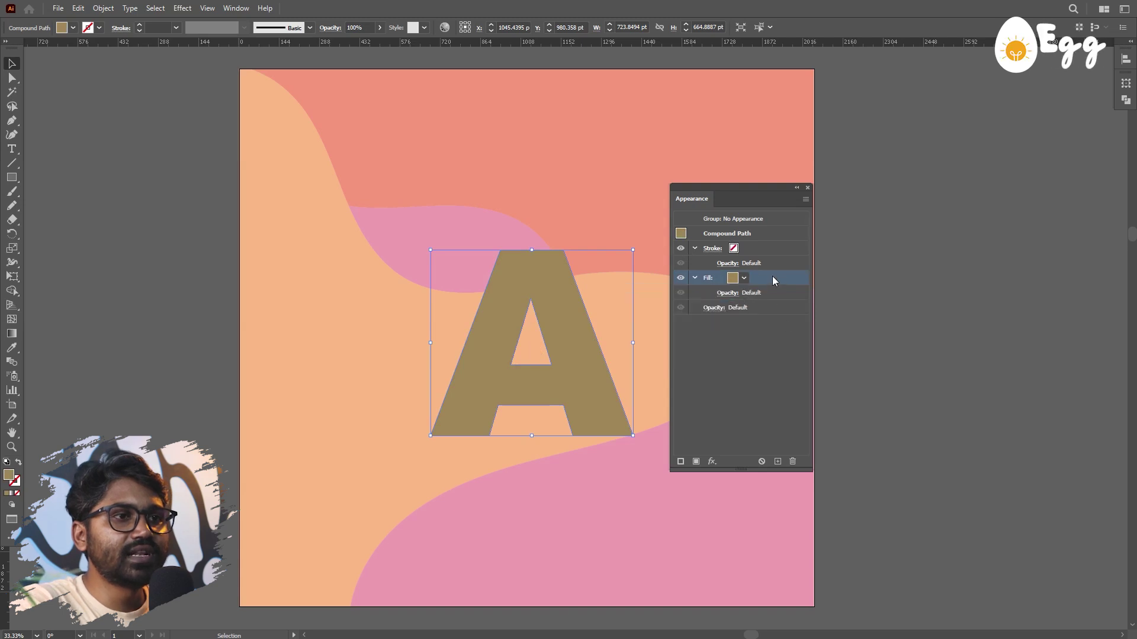
# Step: Give the letter A a stroke in the dark brown swatch
pyautogui.click(737, 248)
pyautogui.click(745, 250)
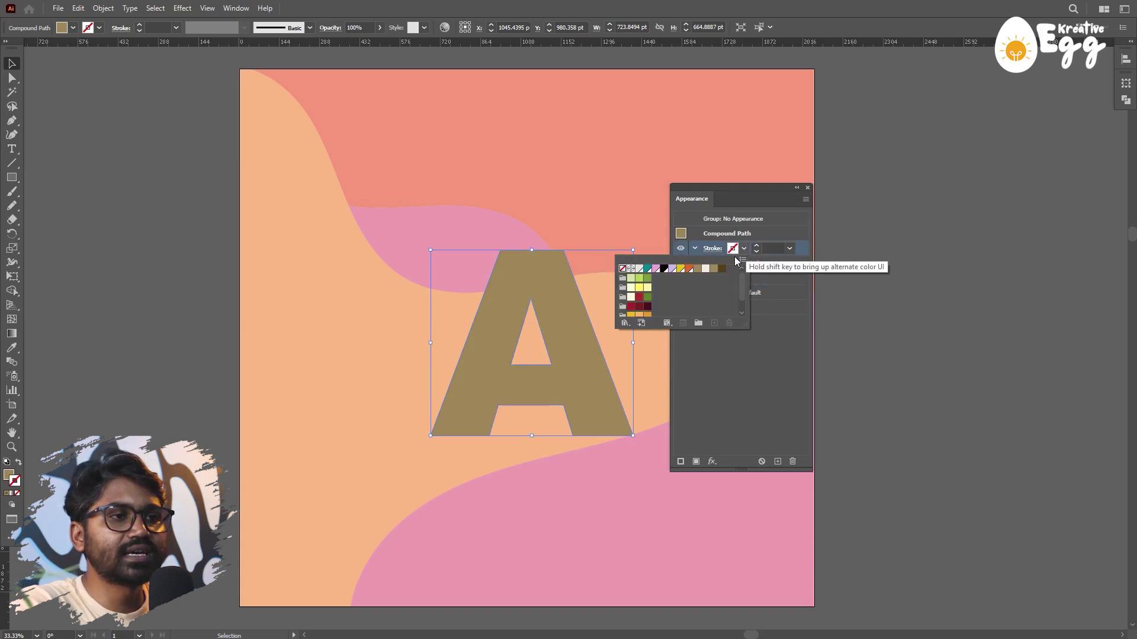
pyautogui.click(721, 269)
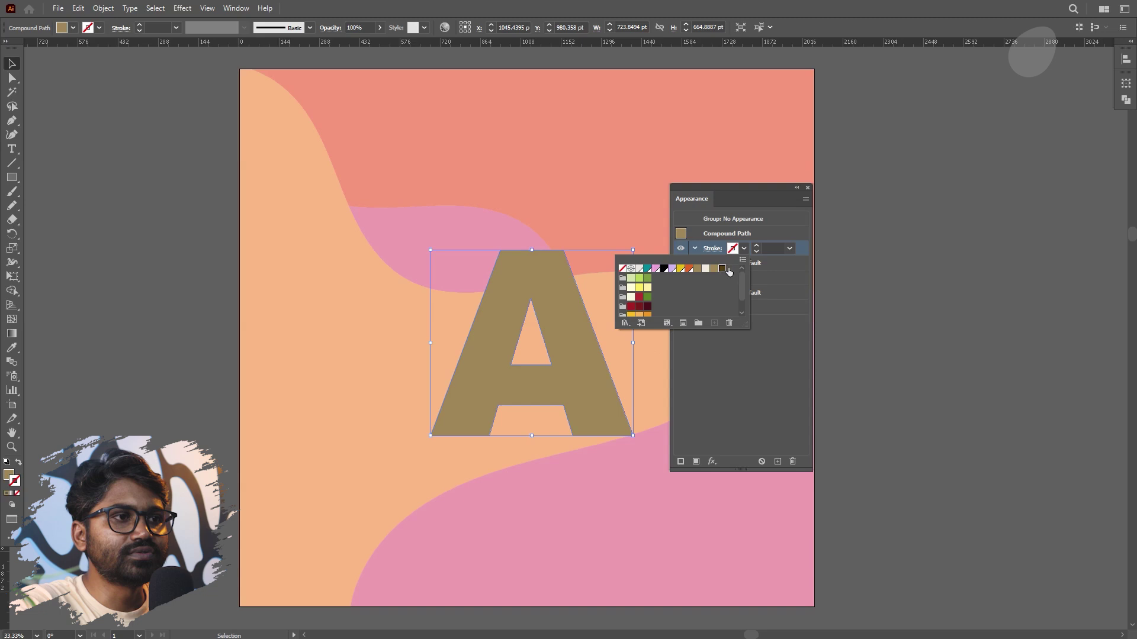
pyautogui.click(777, 233)
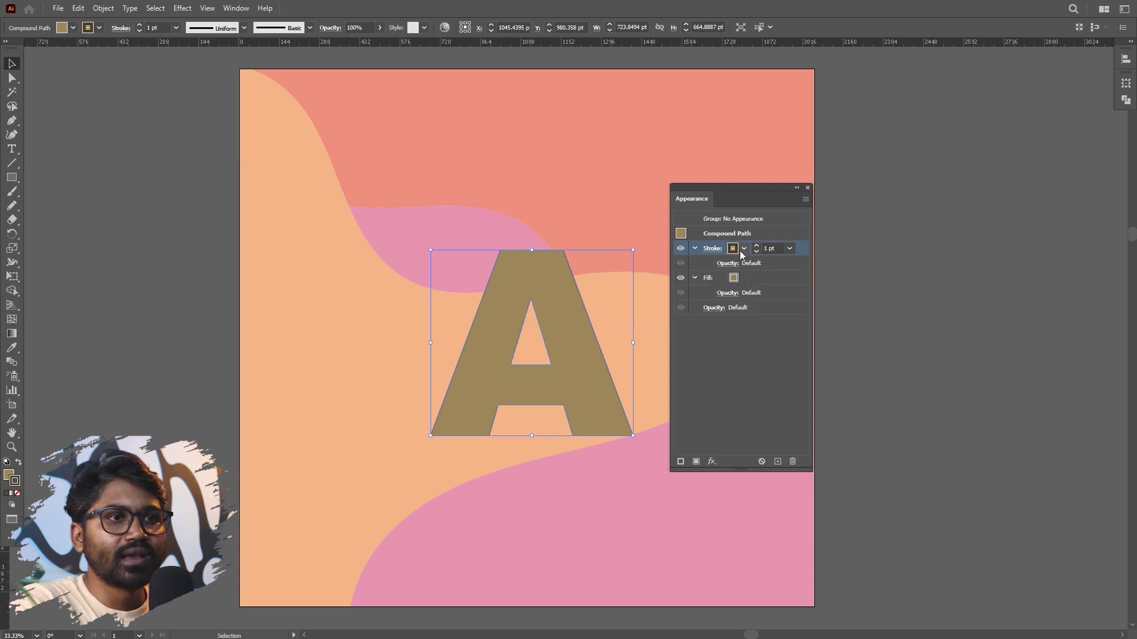
# Step: Increase the letter's stroke weight gradually to 75 pt
pyautogui.click(757, 247)
pyautogui.click(757, 247)
pyautogui.click(757, 246)
pyautogui.click(757, 246)
pyautogui.click(756, 246)
pyautogui.click(756, 246)
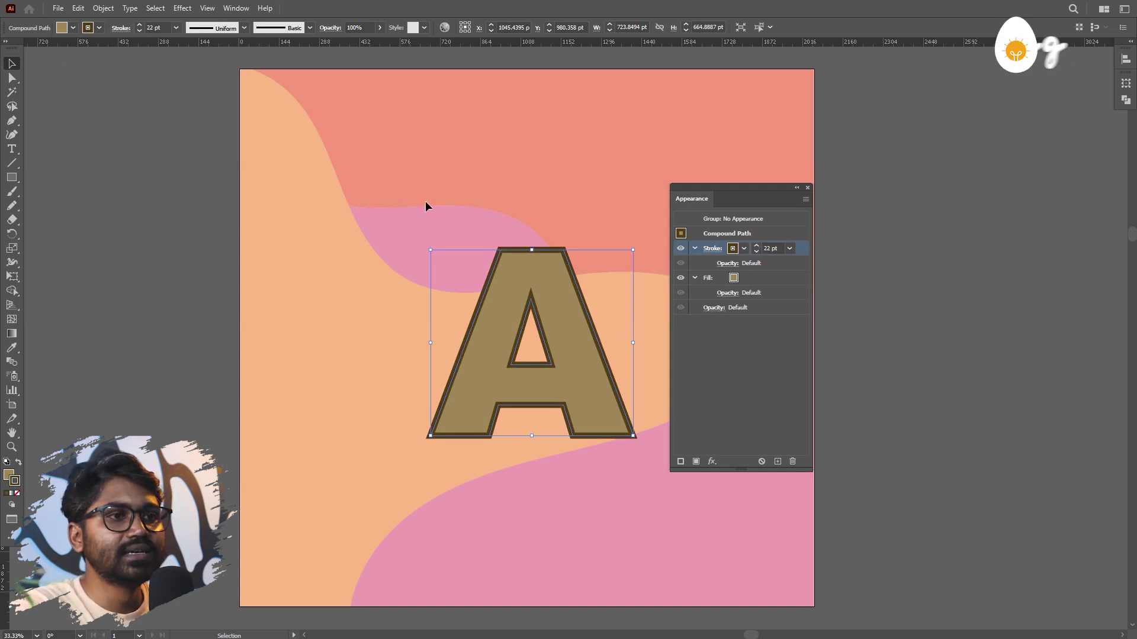
pyautogui.click(758, 246)
pyautogui.click(757, 246)
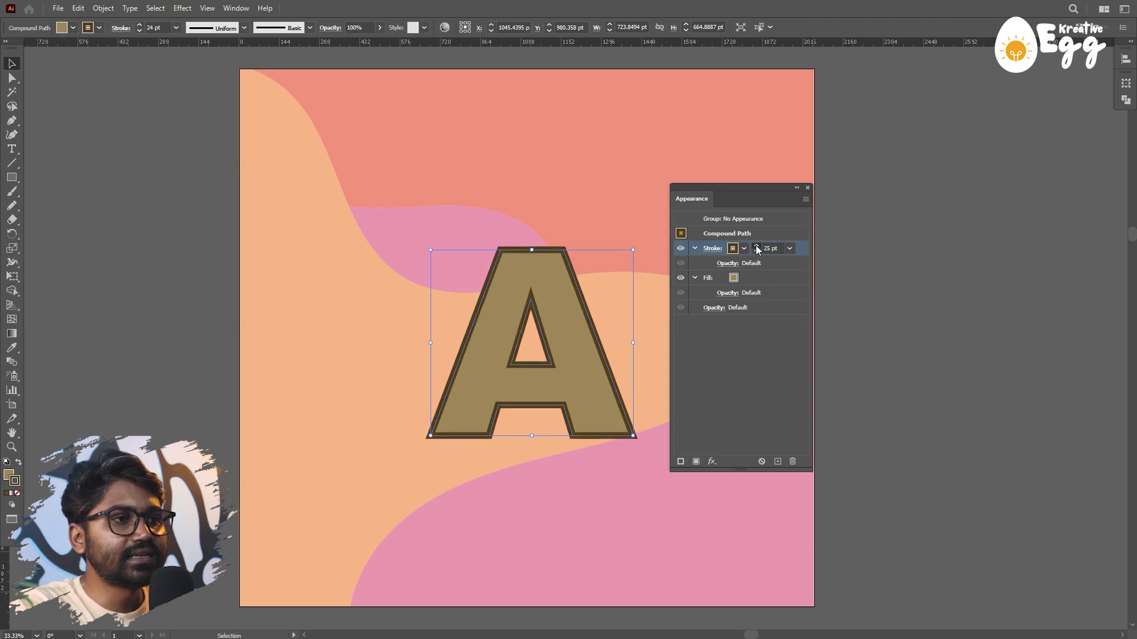
pyautogui.click(757, 246)
pyautogui.click(757, 247)
pyautogui.click(758, 248)
pyautogui.click(757, 248)
pyautogui.click(757, 247)
pyautogui.click(758, 248)
pyautogui.click(757, 248)
pyautogui.click(757, 247)
pyautogui.click(757, 247)
pyautogui.click(757, 247)
pyautogui.click(758, 248)
pyautogui.click(757, 247)
pyautogui.click(757, 248)
pyautogui.click(758, 248)
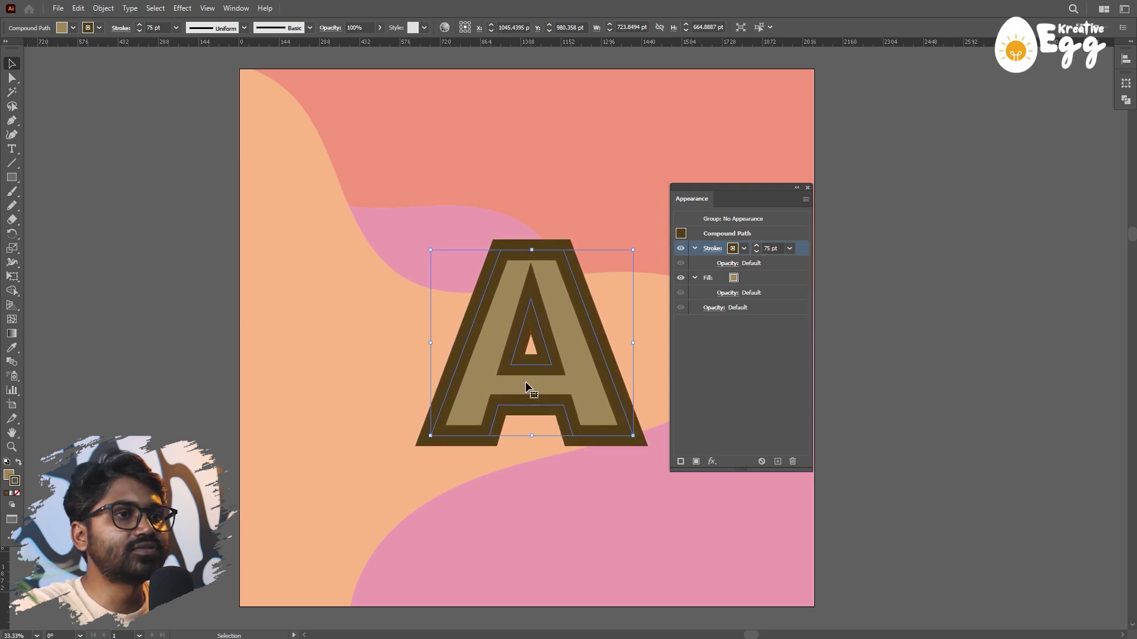
# Step: Reduce the letter's stroke weight to 15 pt
pyautogui.click(757, 253)
pyautogui.click(757, 253)
pyautogui.click(757, 253)
pyautogui.click(756, 253)
pyautogui.click(757, 253)
pyautogui.click(757, 253)
pyautogui.click(757, 253)
pyautogui.click(757, 253)
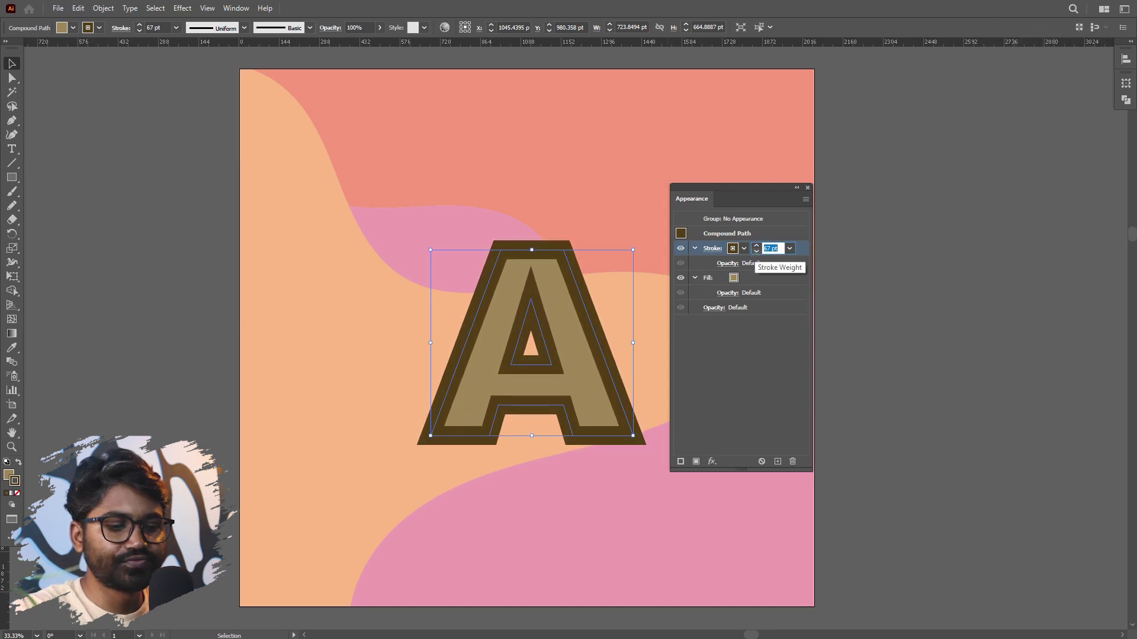
pyautogui.press('Return')
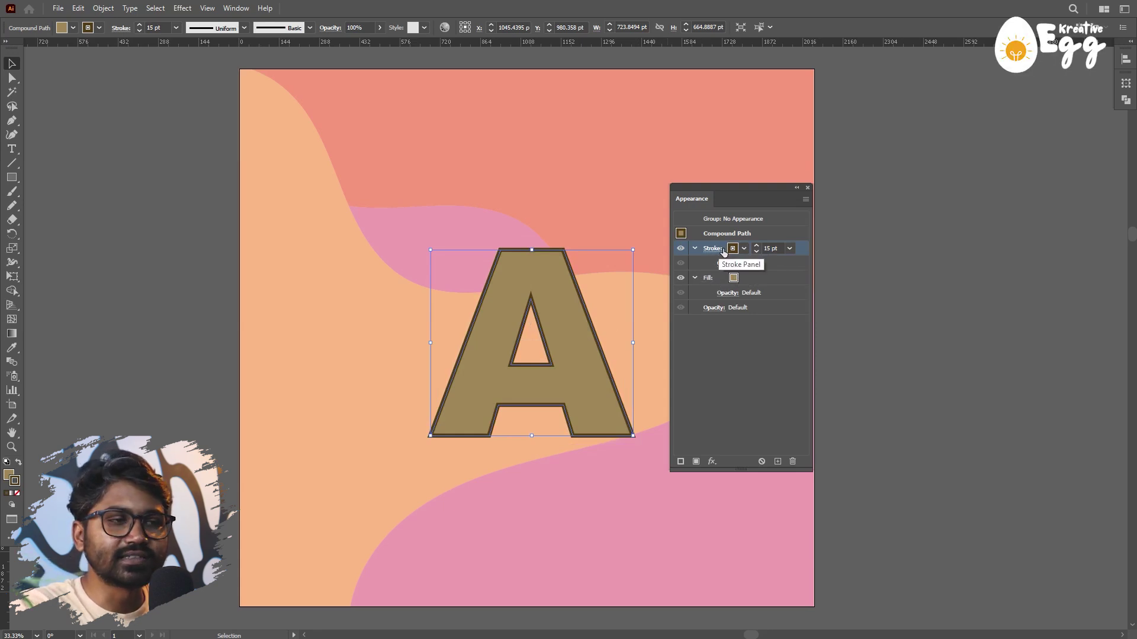
# Step: Raise the stroke weight to 24 pt and reorder the stroke beneath the fill in the letter's appearance
pyautogui.click(757, 245)
pyautogui.click(757, 245)
pyautogui.click(757, 245)
pyautogui.click(757, 246)
pyautogui.click(757, 246)
pyautogui.click(757, 246)
pyautogui.click(756, 246)
pyautogui.click(756, 246)
pyautogui.click(756, 247)
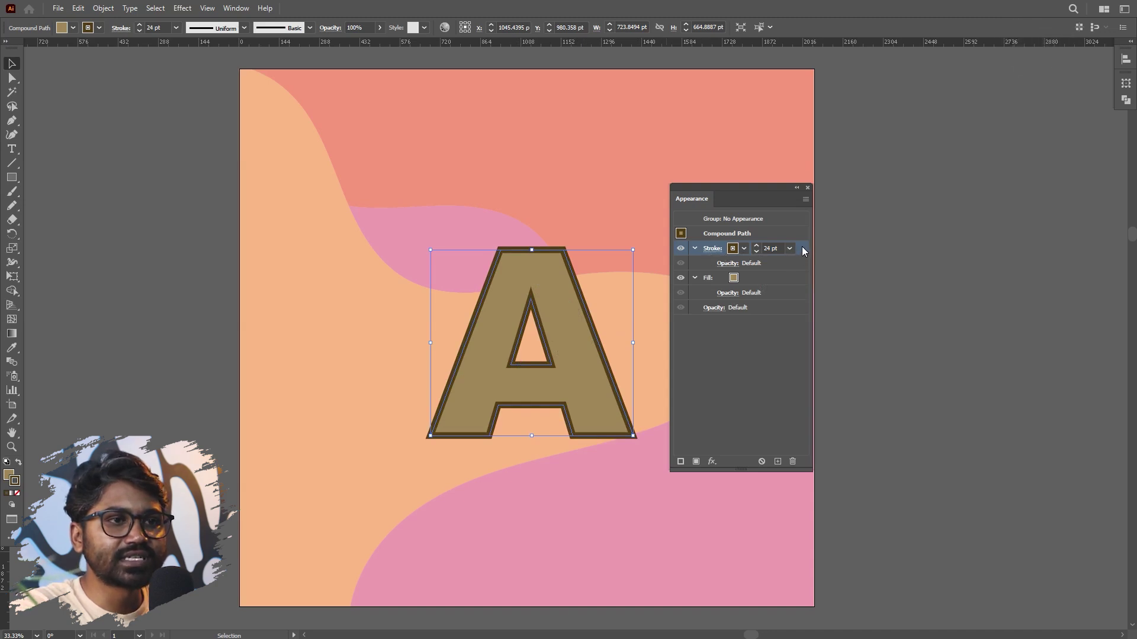
pyautogui.moveTo(802, 248); pyautogui.dragTo(802, 305)
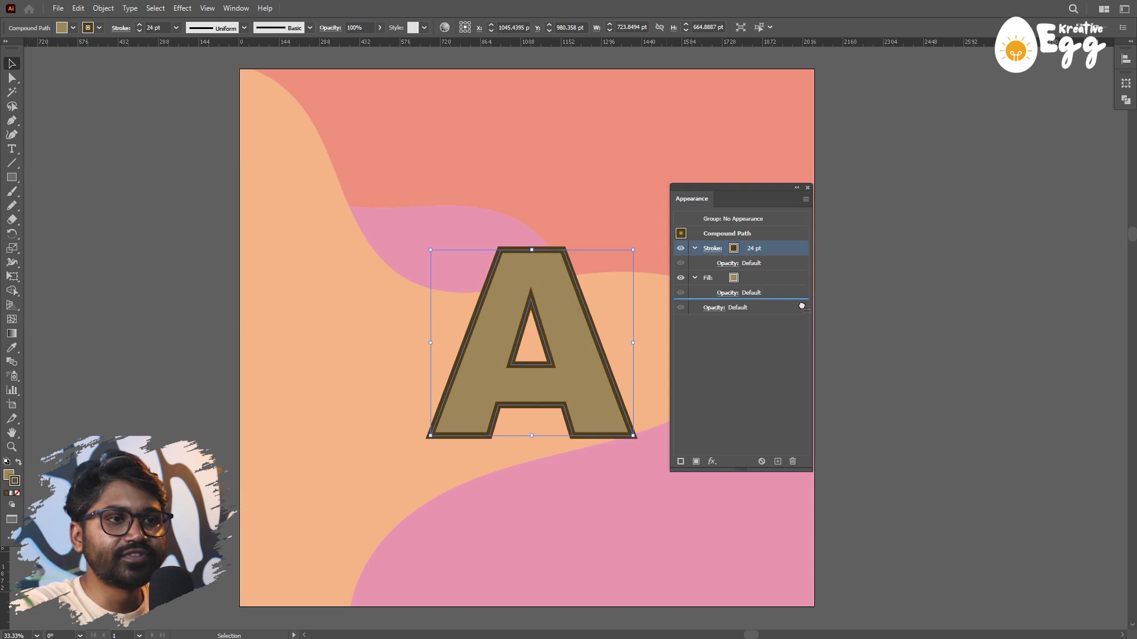
pyautogui.moveTo(802, 305); pyautogui.dragTo(800, 305)
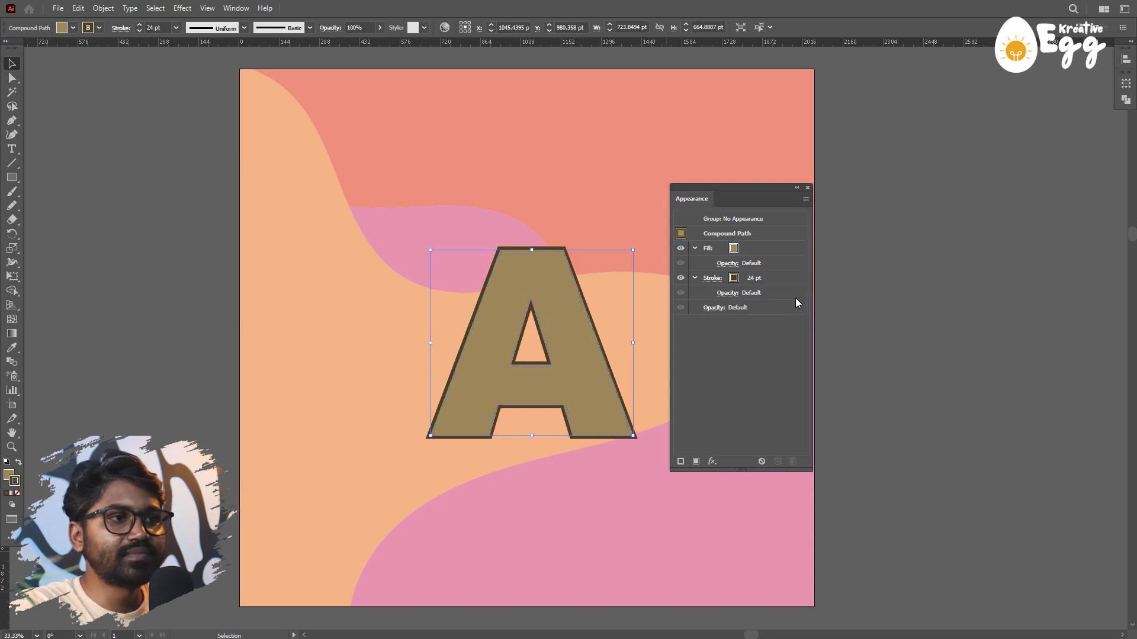
# Step: Thicken the stroke behind the fill to 63 pt and move the outlined A off the artboard to its left
pyautogui.click(751, 283)
pyautogui.click(756, 276)
pyautogui.click(756, 276)
pyautogui.click(756, 276)
pyautogui.click(756, 275)
pyautogui.click(756, 276)
pyautogui.click(756, 278)
pyautogui.click(756, 277)
pyautogui.click(756, 277)
pyautogui.click(756, 277)
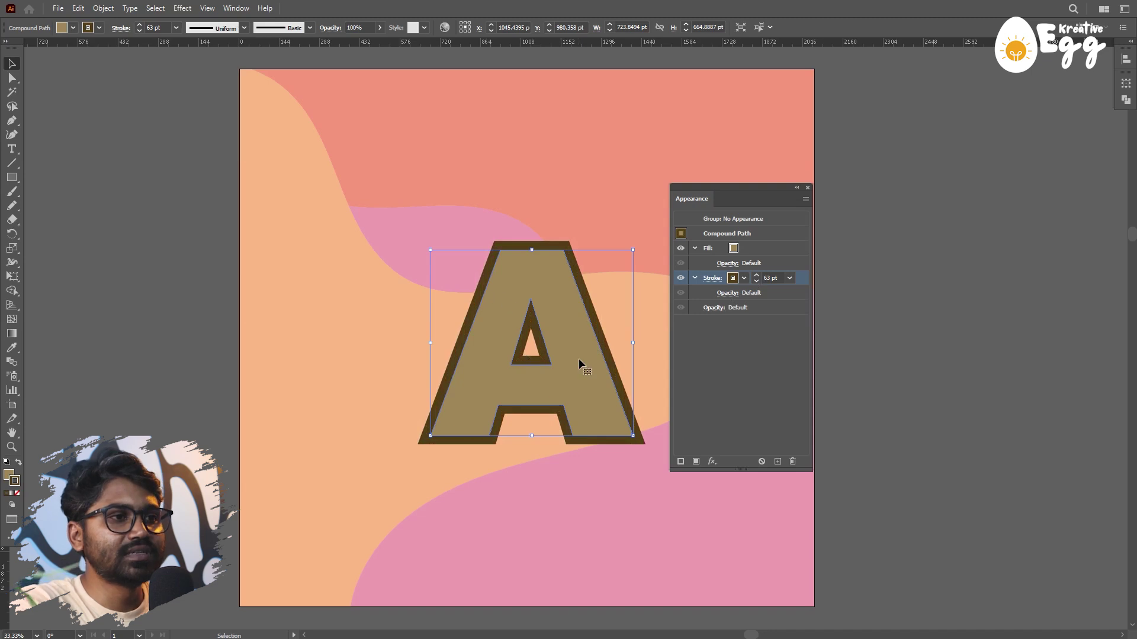
pyautogui.moveTo(578, 377); pyautogui.dragTo(162, 355)
pyautogui.click(12, 149)
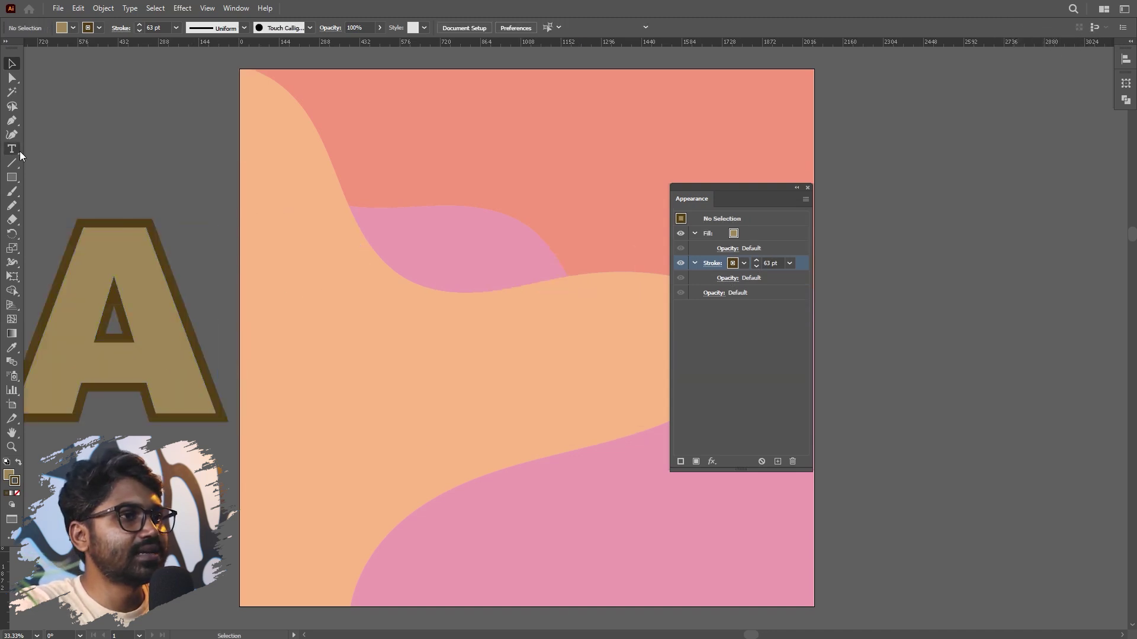
pyautogui.click(484, 323)
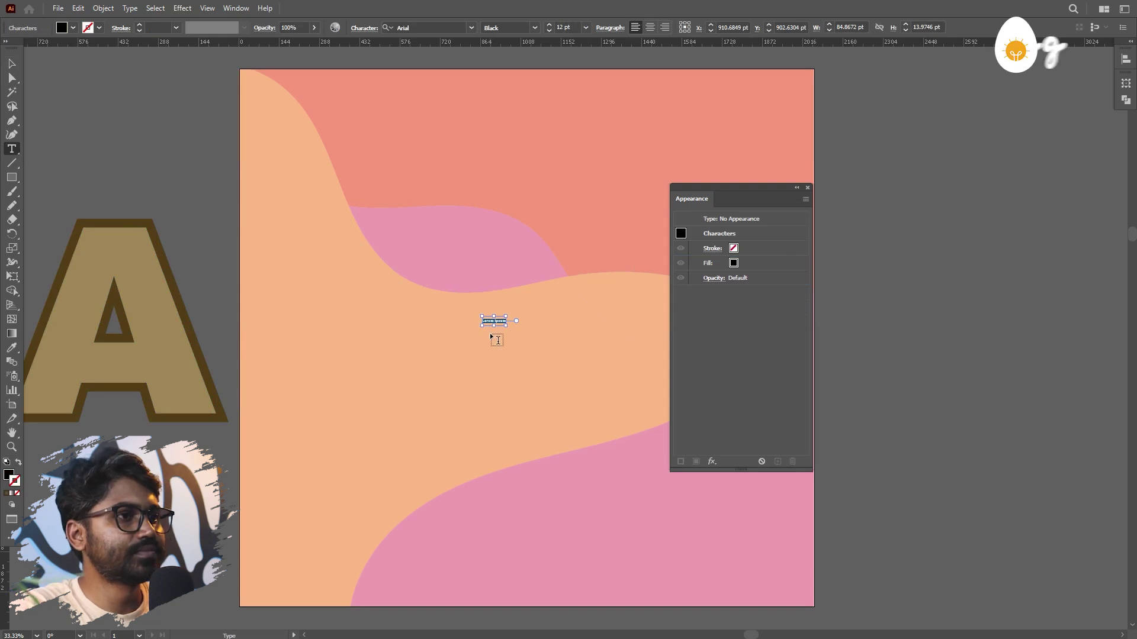
pyautogui.press('Escape')
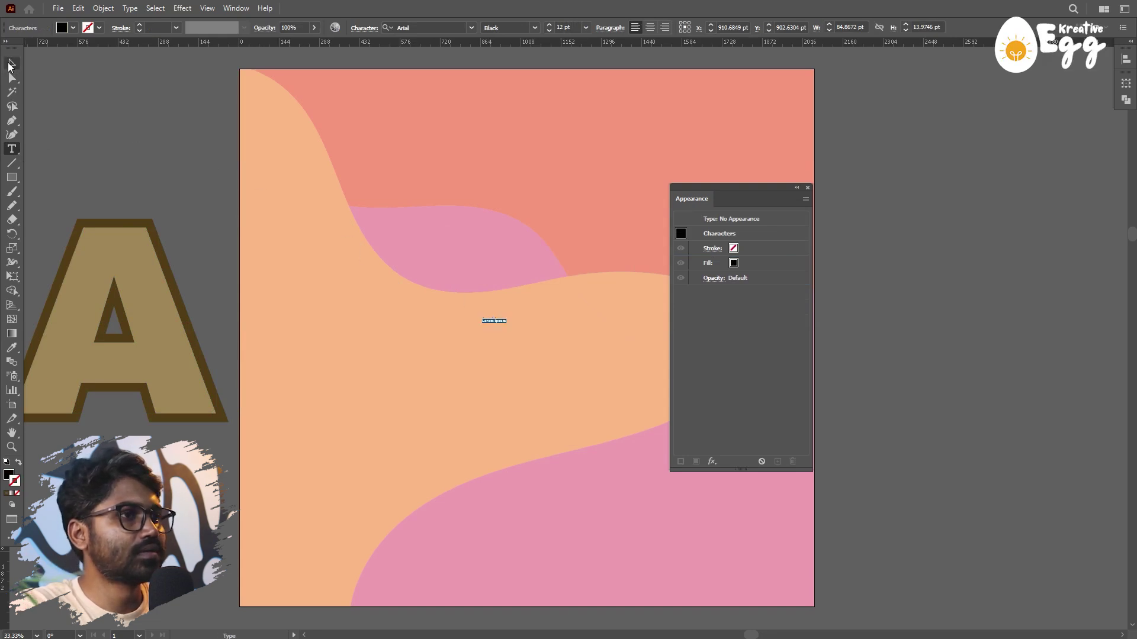
pyautogui.moveTo(513, 328); pyautogui.dragTo(517, 339)
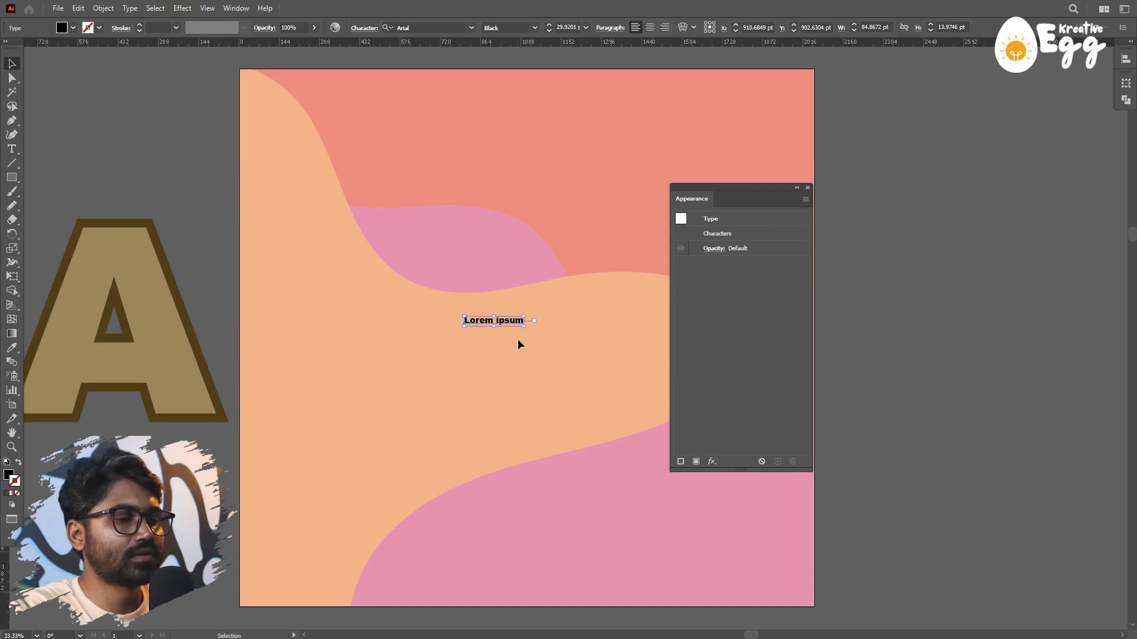
pyautogui.press('Delete')
# Step: Create a live-text letter A in Arial Black, enlarge it to about 612 × 913 pt and centre it on the artboard
pyautogui.click(12, 148)
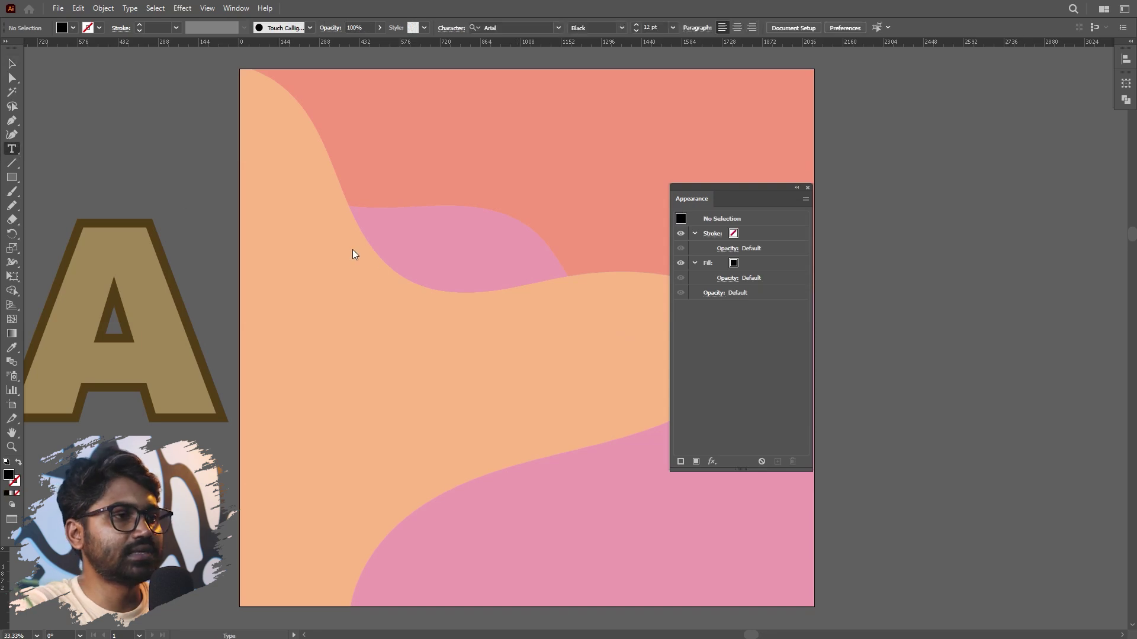
pyautogui.click(467, 289)
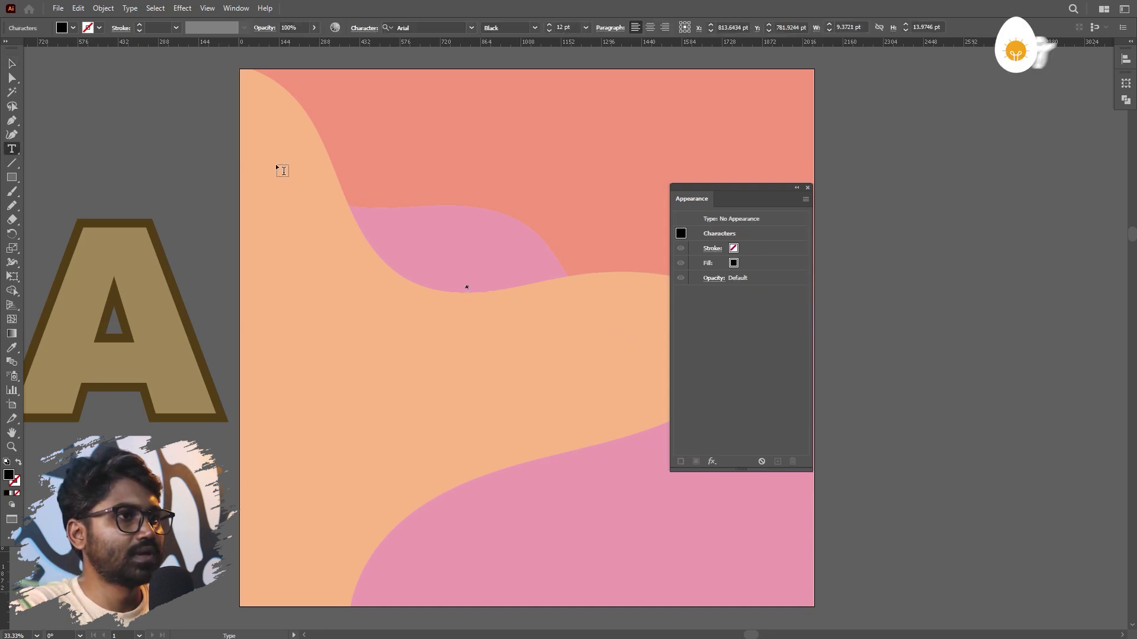
pyautogui.press('Escape')
pyautogui.moveTo(487, 304); pyautogui.dragTo(585, 354)
pyautogui.moveTo(607, 411)
pyautogui.mouseDown()
pyautogui.moveTo(637, 450)
pyautogui.moveTo(622, 349)
pyautogui.moveTo(560, 350)
pyautogui.mouseUp()
# Step: Add a fill to the live-text A's appearance and colour it with the khaki tan swatch
pyautogui.click(697, 462)
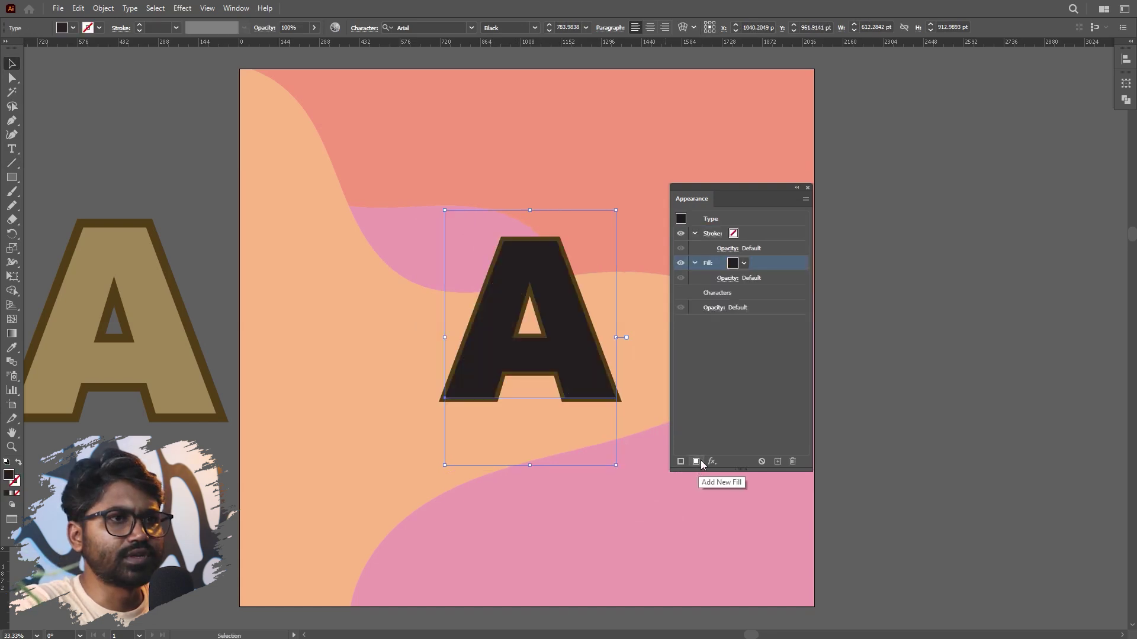
pyautogui.click(744, 264)
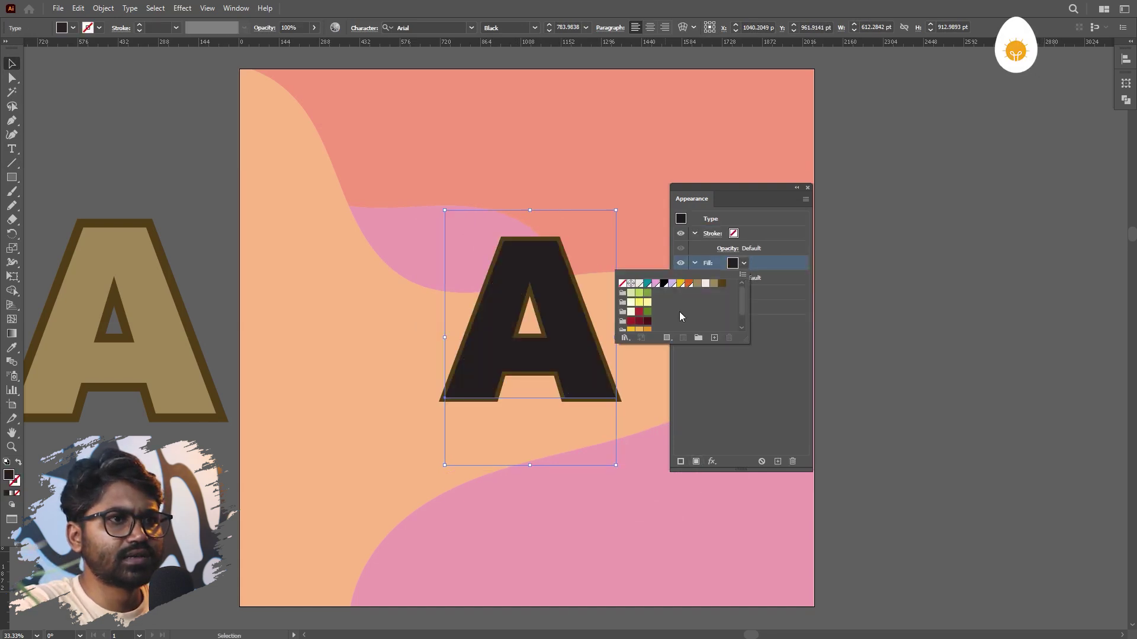
pyautogui.click(698, 283)
pyautogui.click(781, 247)
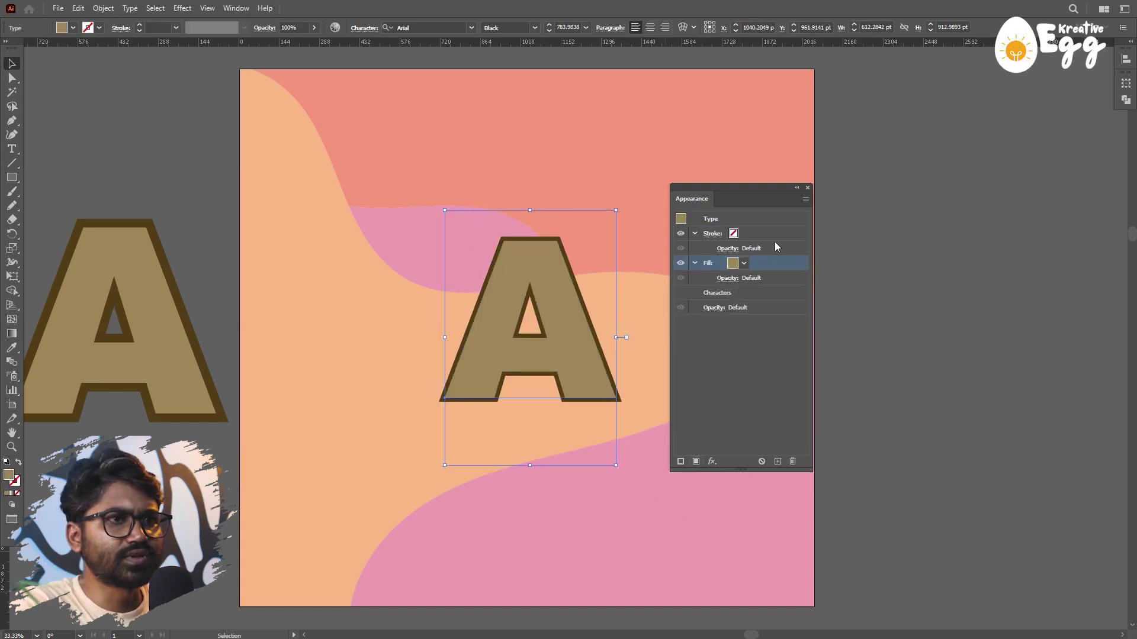
# Step: Give the live-text A a dark brown 30 pt stroke and place it beneath the fill in the appearance
pyautogui.click(769, 233)
pyautogui.click(744, 234)
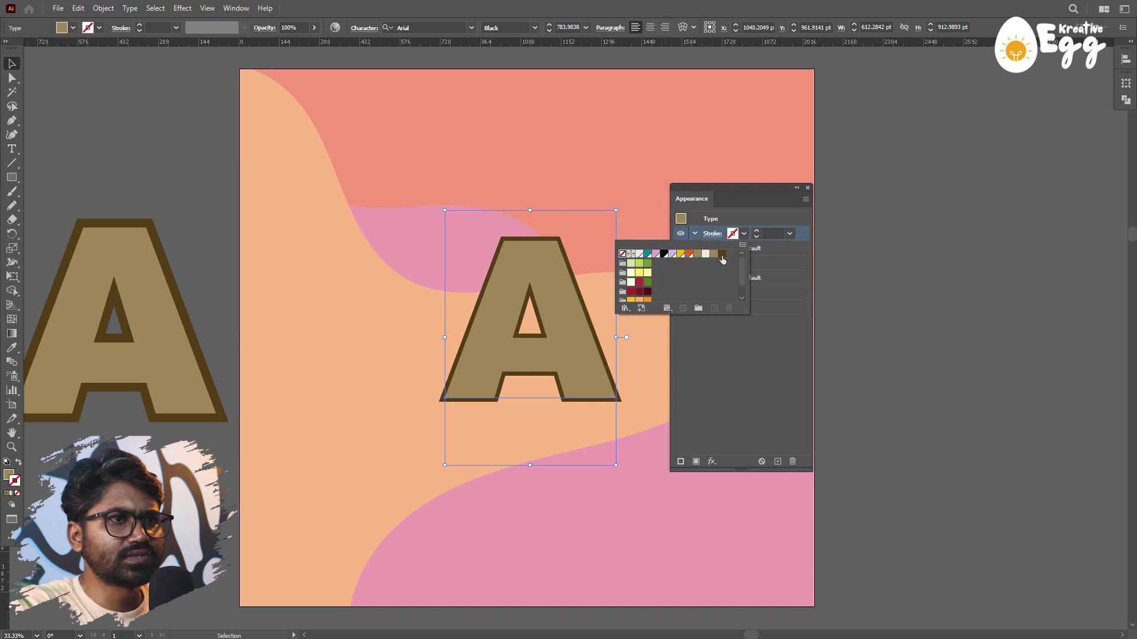
pyautogui.click(722, 254)
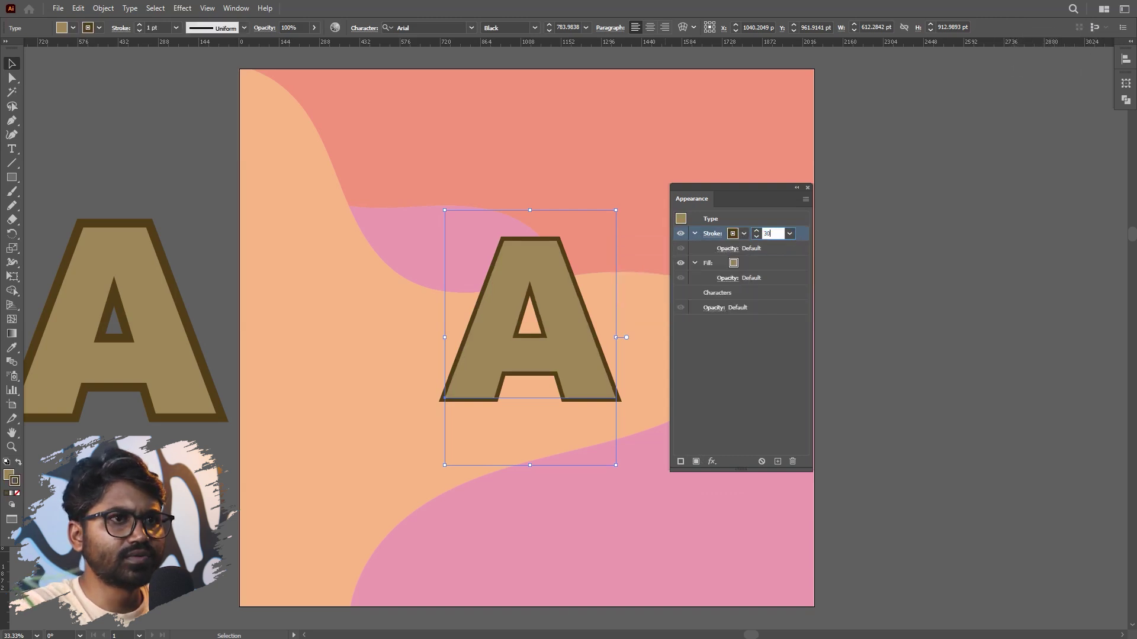
pyautogui.press('Return')
pyautogui.moveTo(804, 237); pyautogui.dragTo(787, 287)
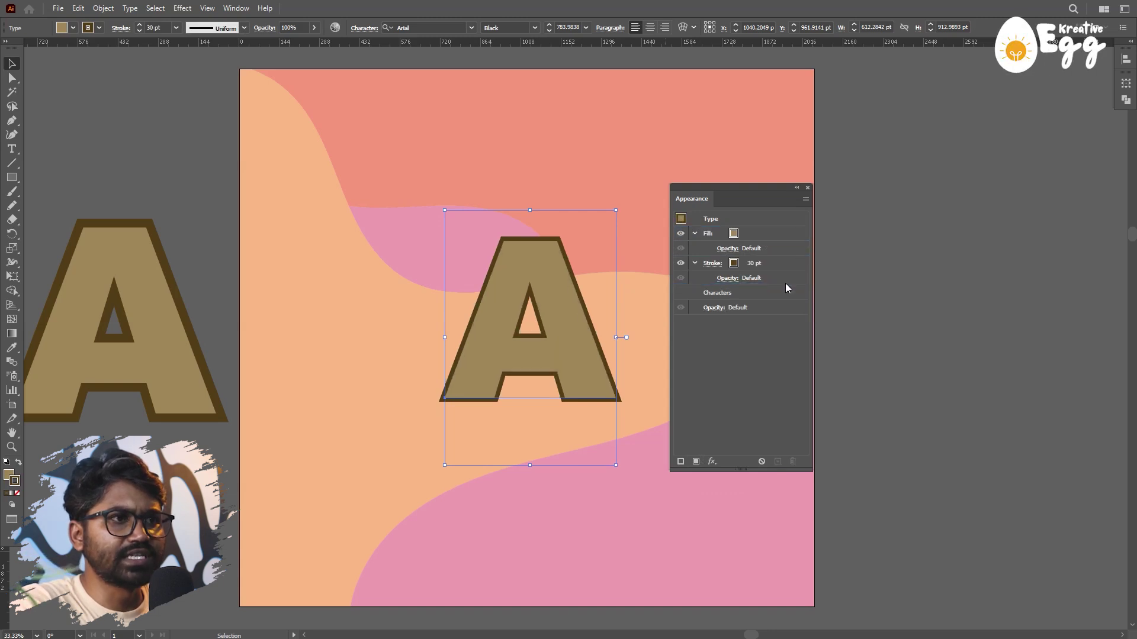
# Step: Select the live-text A at character level and raise its character stroke weight to 52 pt
pyautogui.press('t')
pyautogui.click(586, 333)
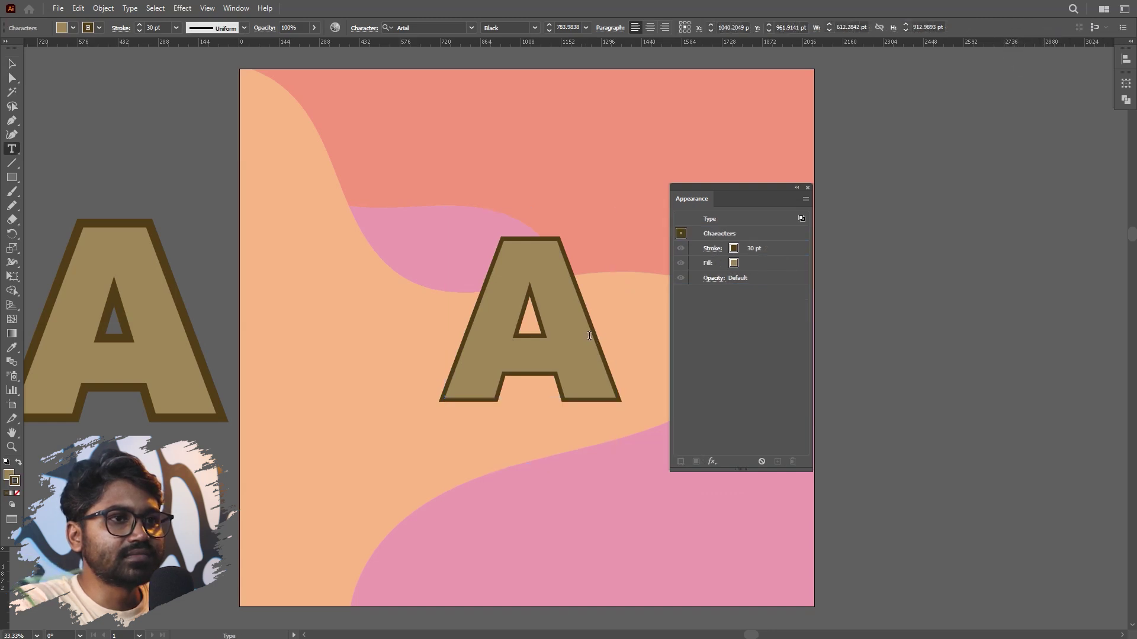
pyautogui.hotkey('ctrl', 'a')
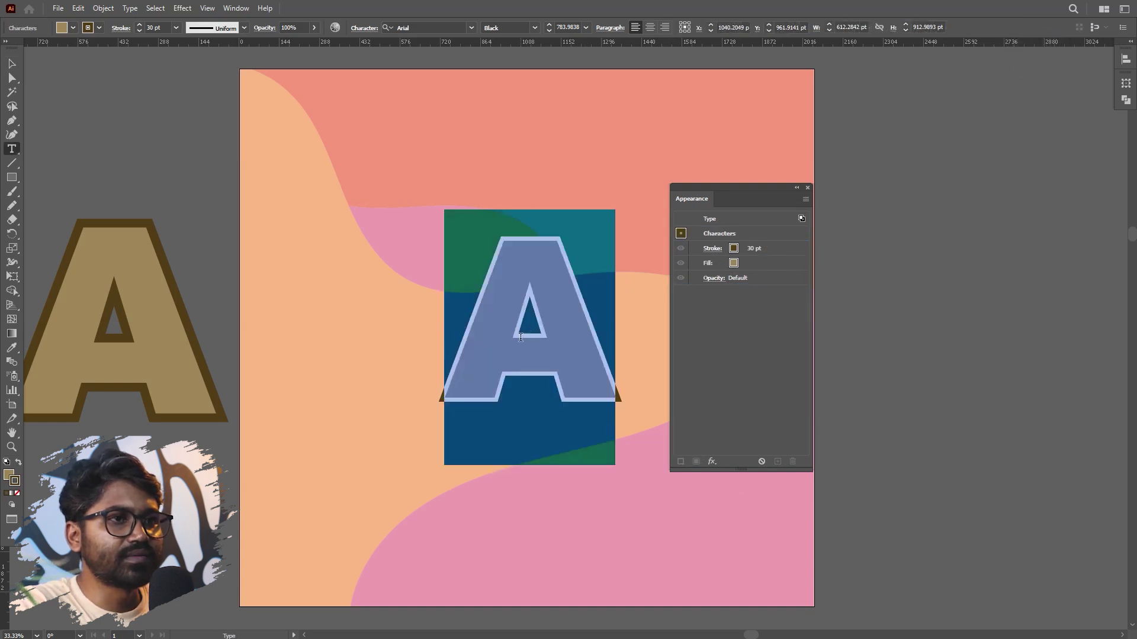
pyautogui.click(748, 250)
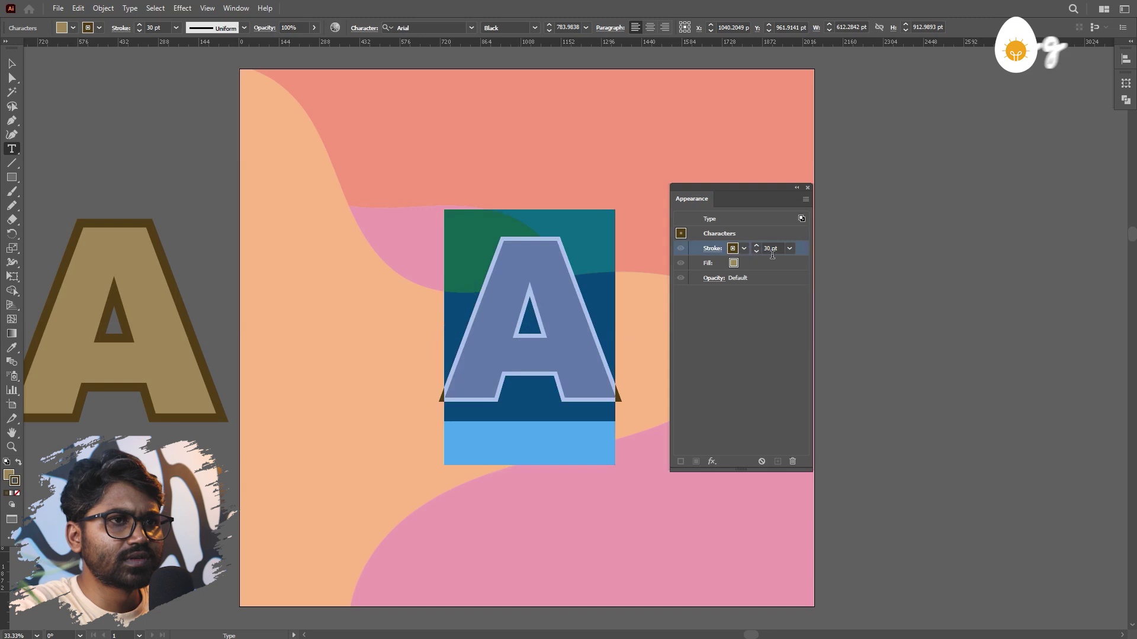
pyautogui.click(579, 306)
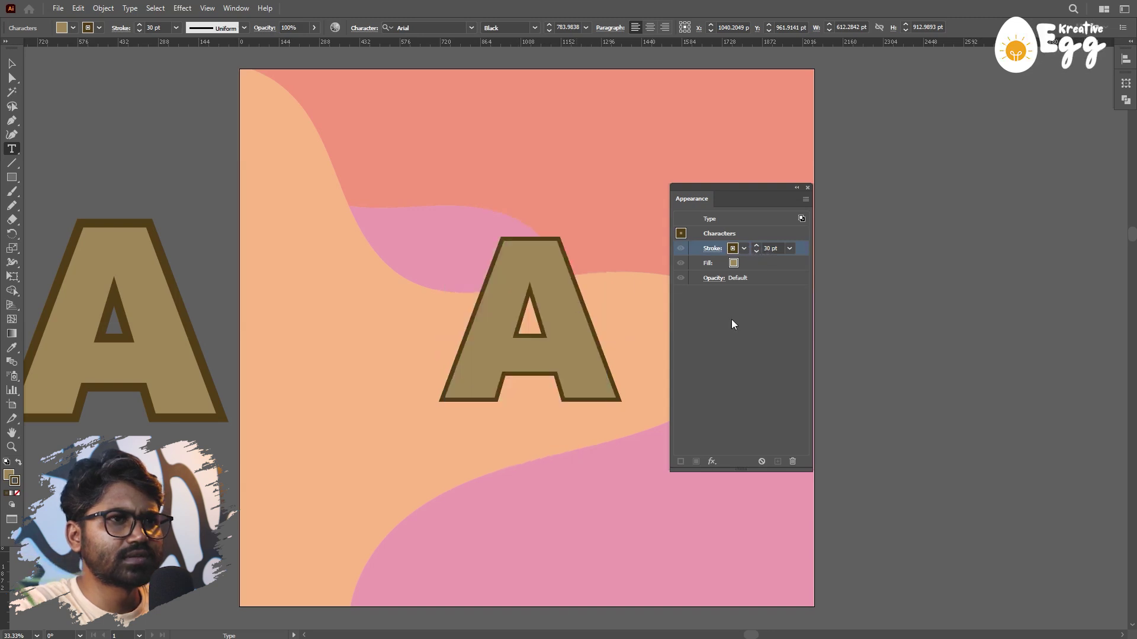
pyautogui.click(758, 246)
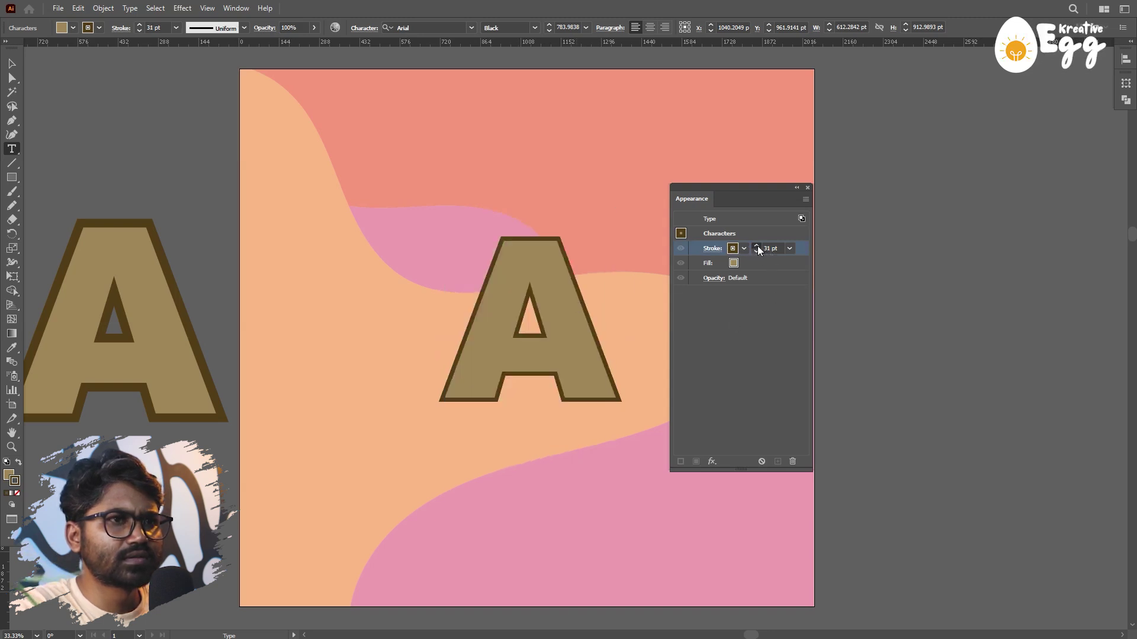
pyautogui.moveTo(590, 330); pyautogui.dragTo(457, 325)
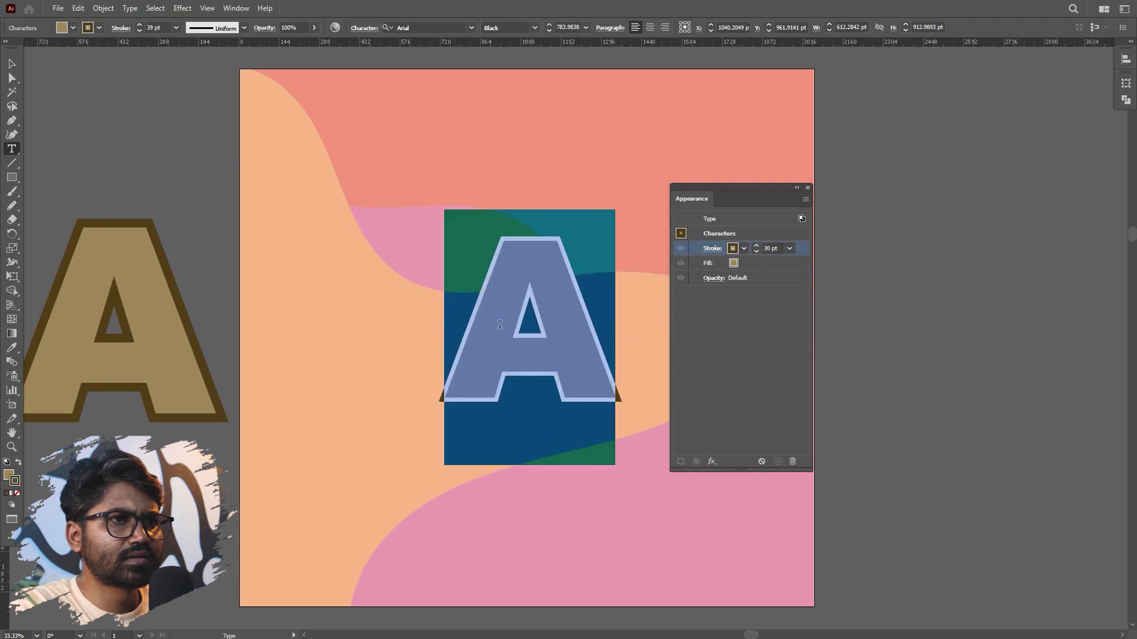
pyautogui.click(757, 243)
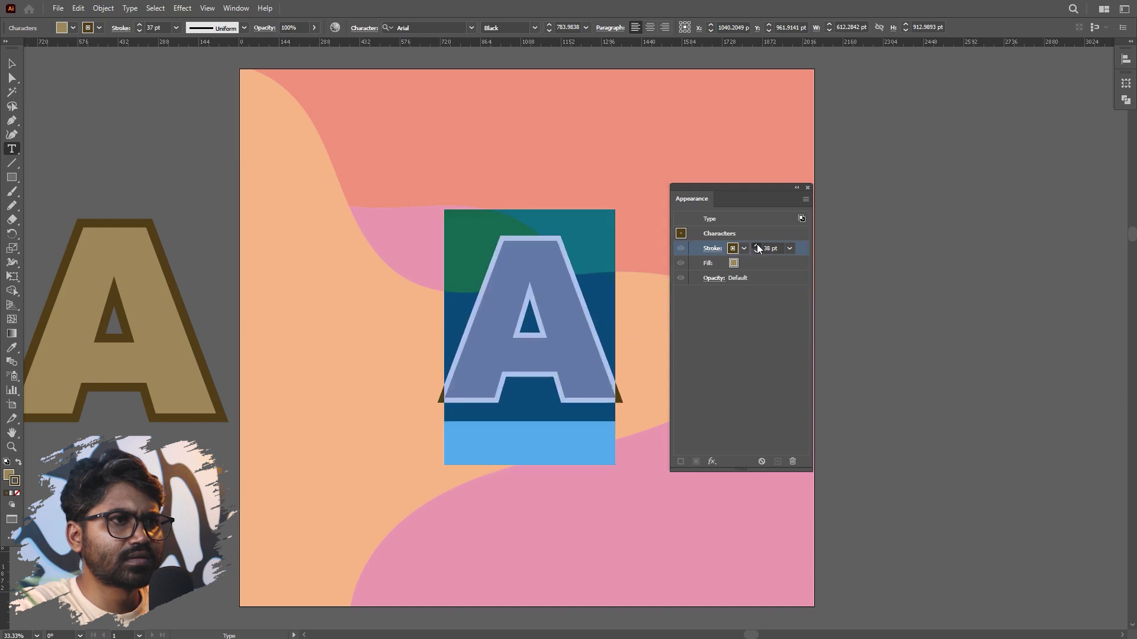
pyautogui.click(757, 244)
pyautogui.click(756, 245)
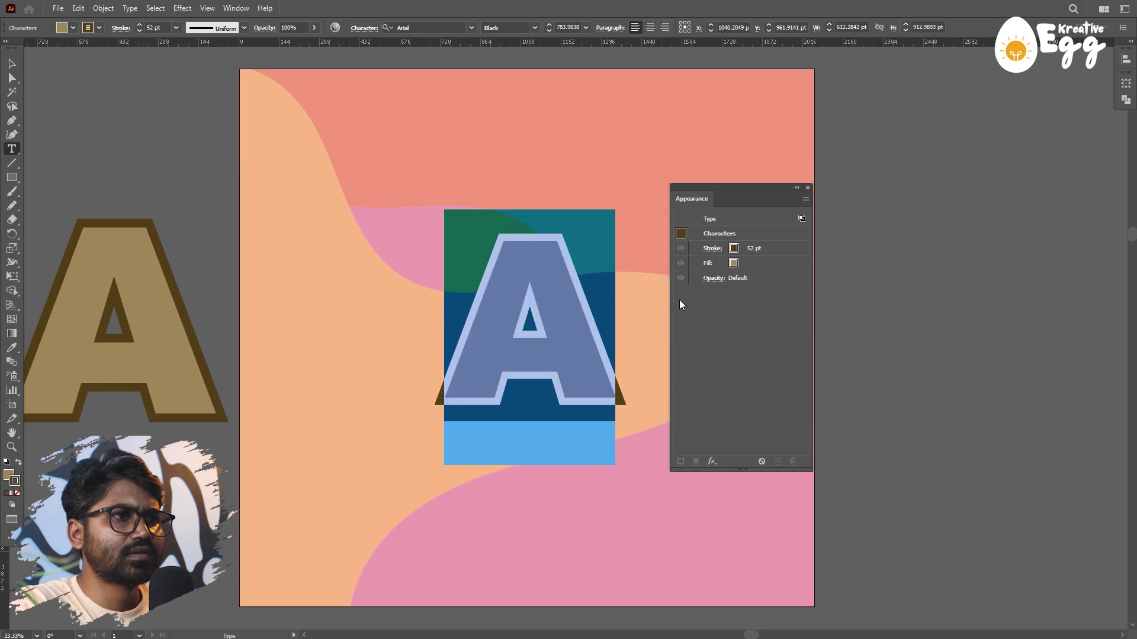
pyautogui.click(597, 344)
pyautogui.doubleClick(596, 339)
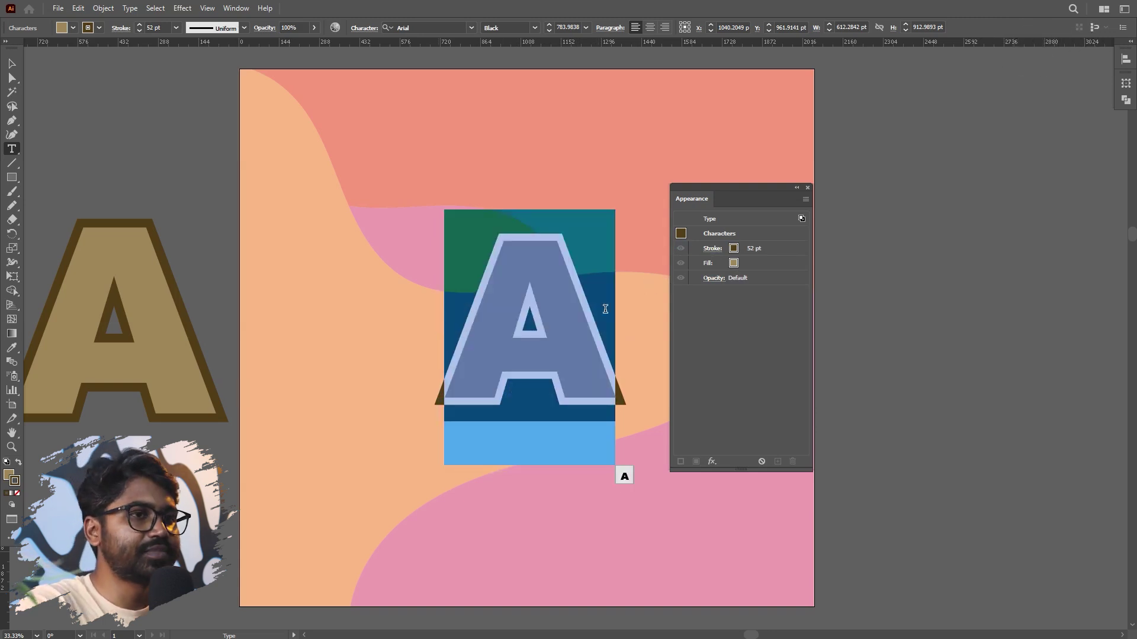
# Step: Move the appearance settings clear of the artwork and extend the live letter A to the word "Apple"
pyautogui.moveTo(754, 188); pyautogui.dragTo(970, 156)
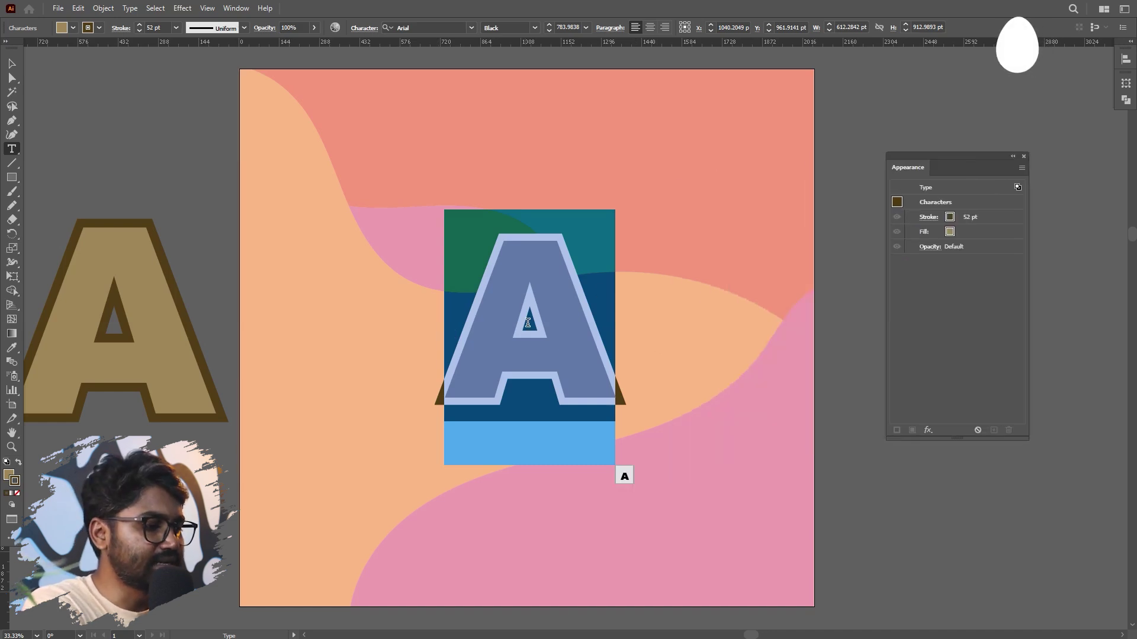
pyautogui.press('Right')
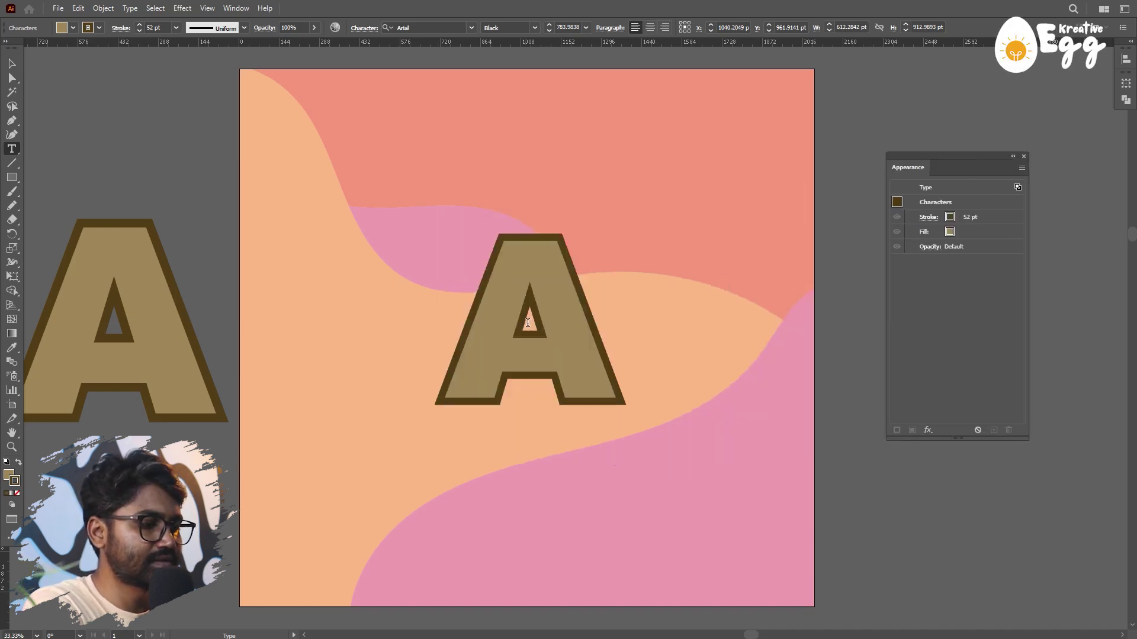
pyautogui.write('pple')
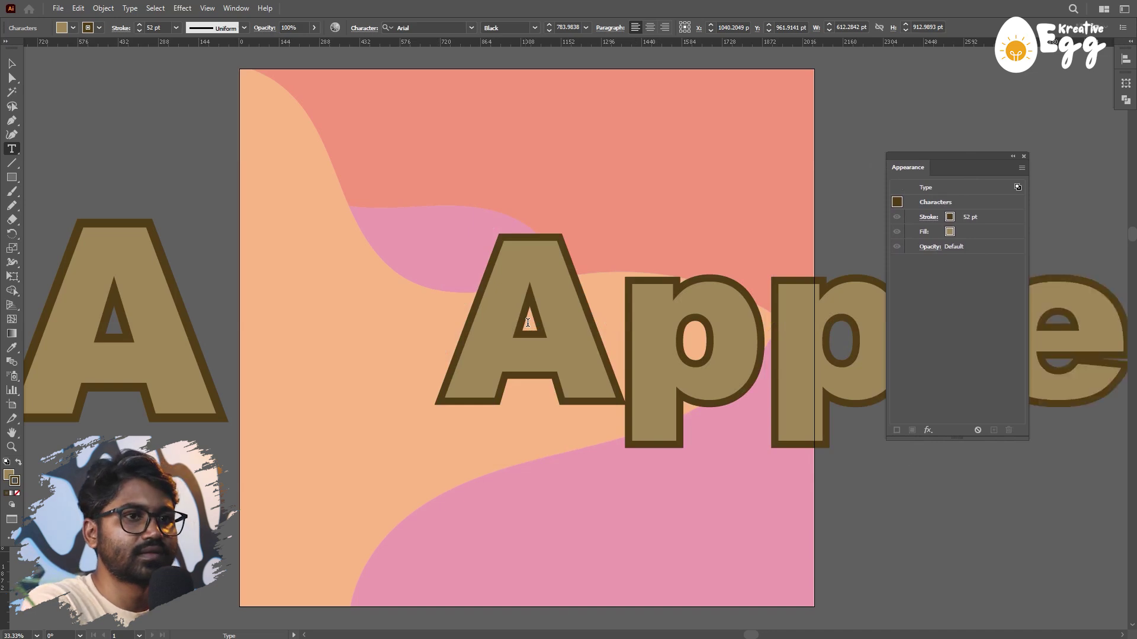
pyautogui.press('Escape')
# Step: Scale the word Apple down to about 1231 × 458 pt and place it in the middle of the artboard
pyautogui.moveTo(666, 328); pyautogui.dragTo(405, 304)
pyautogui.moveTo(522, 192)
pyautogui.mouseDown()
pyautogui.moveTo(566, 290)
pyautogui.moveTo(593, 303)
pyautogui.mouseUp()
pyautogui.click(833, 199)
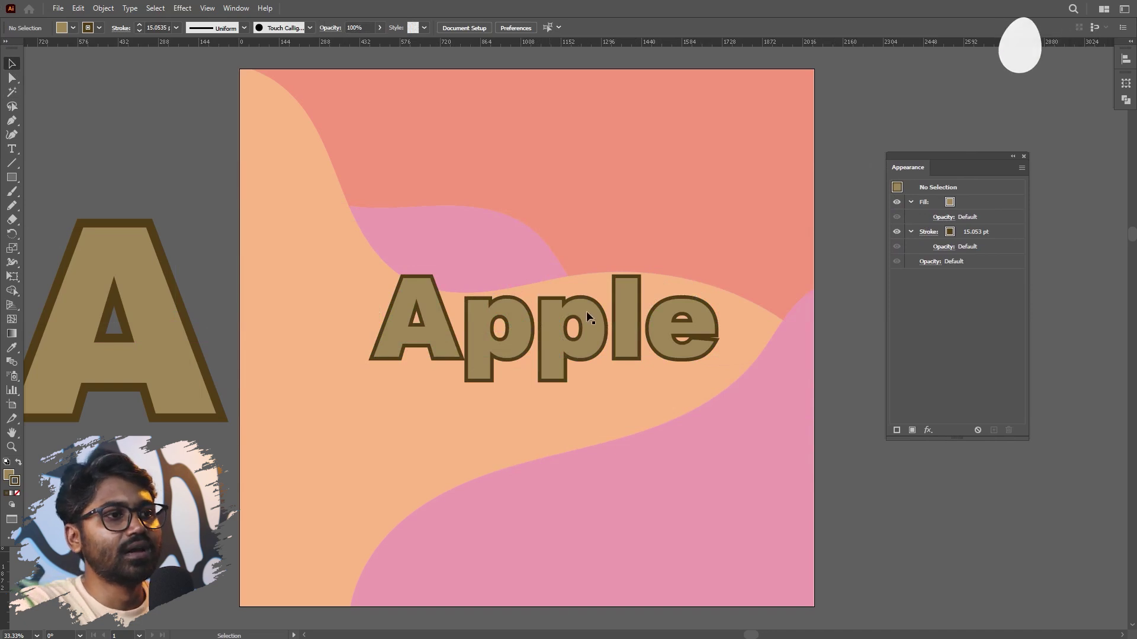
# Step: Move the word Apple off the artboard to its right and place a duplicate of it on the artboard
pyautogui.moveTo(587, 347)
pyautogui.mouseDown()
pyautogui.moveTo(584, 324)
pyautogui.moveTo(580, 342)
pyautogui.mouseUp()
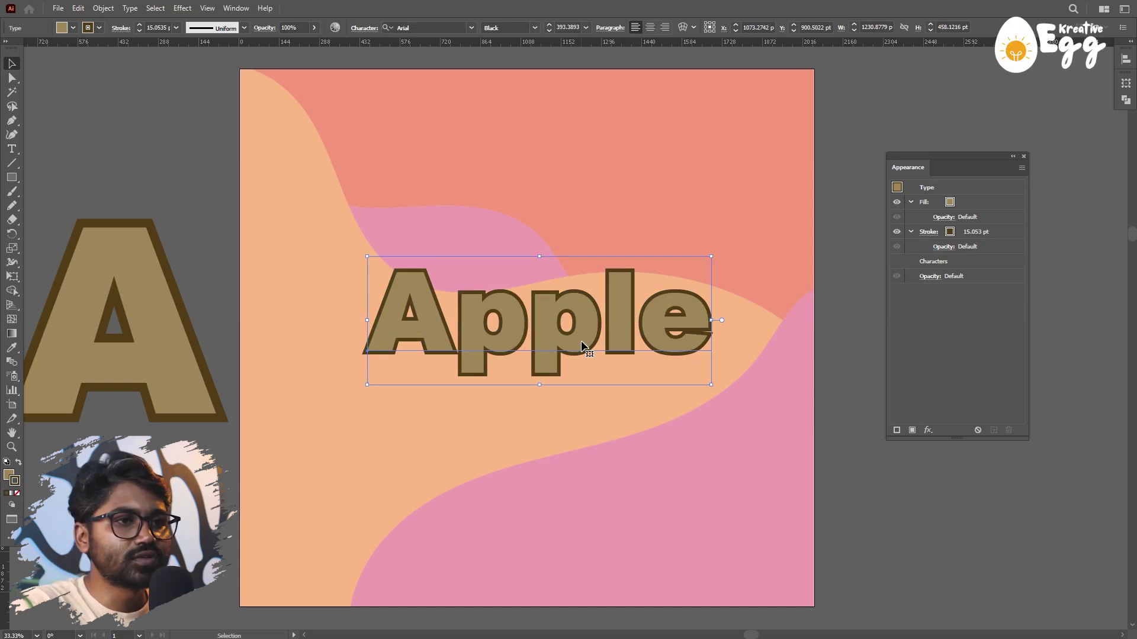
pyautogui.moveTo(581, 345); pyautogui.dragTo(1079, 208)
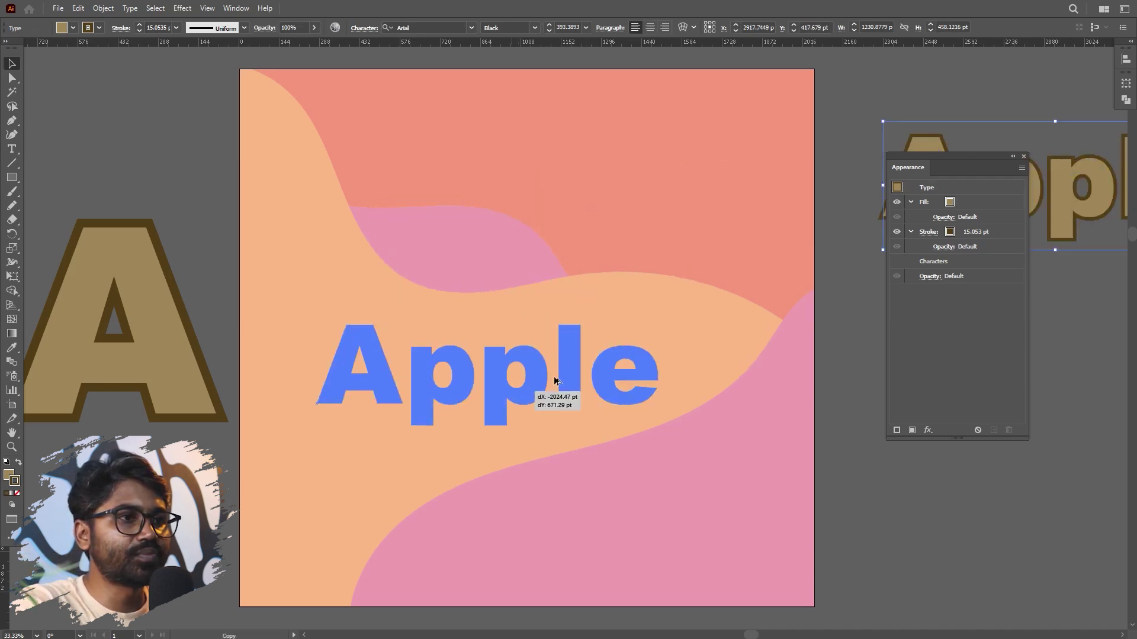
pyautogui.moveTo(536, 379); pyautogui.dragTo(567, 372)
# Step: Replace all the text of the duplicated word on the artboard with "BAN"
pyautogui.doubleClick(566, 370)
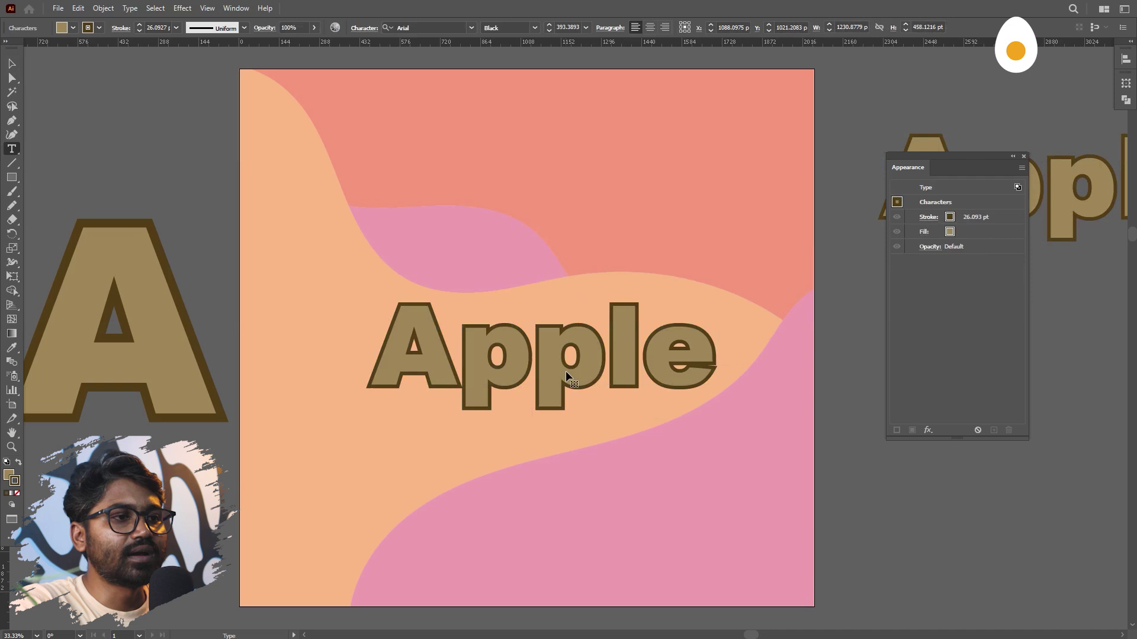
pyautogui.hotkey('ctrl', 'a')
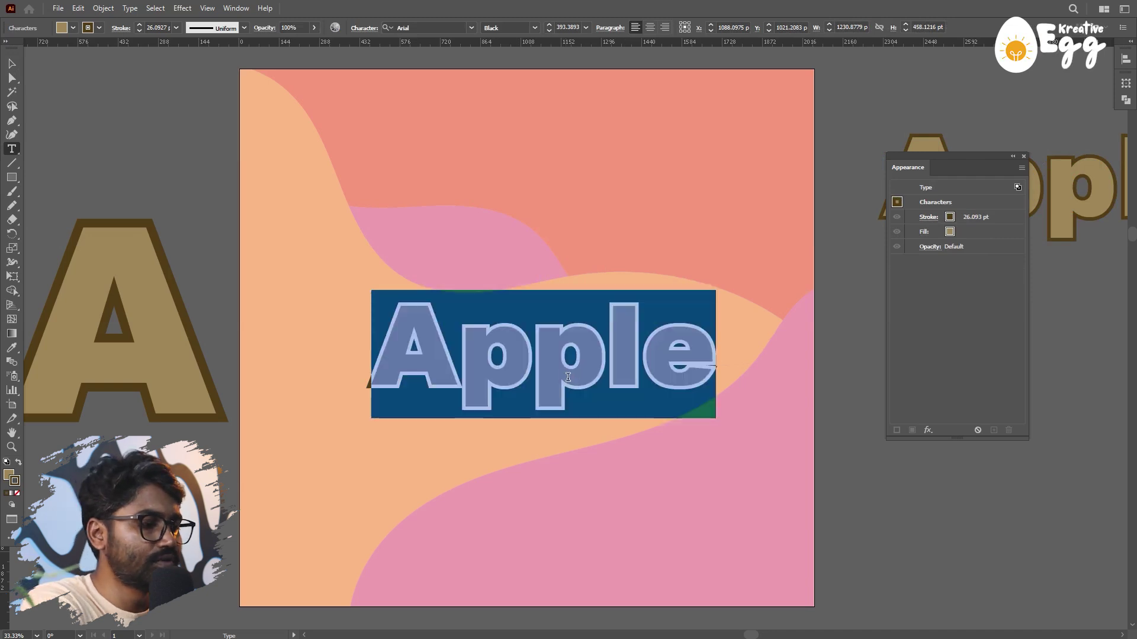
pyautogui.write('BAN')
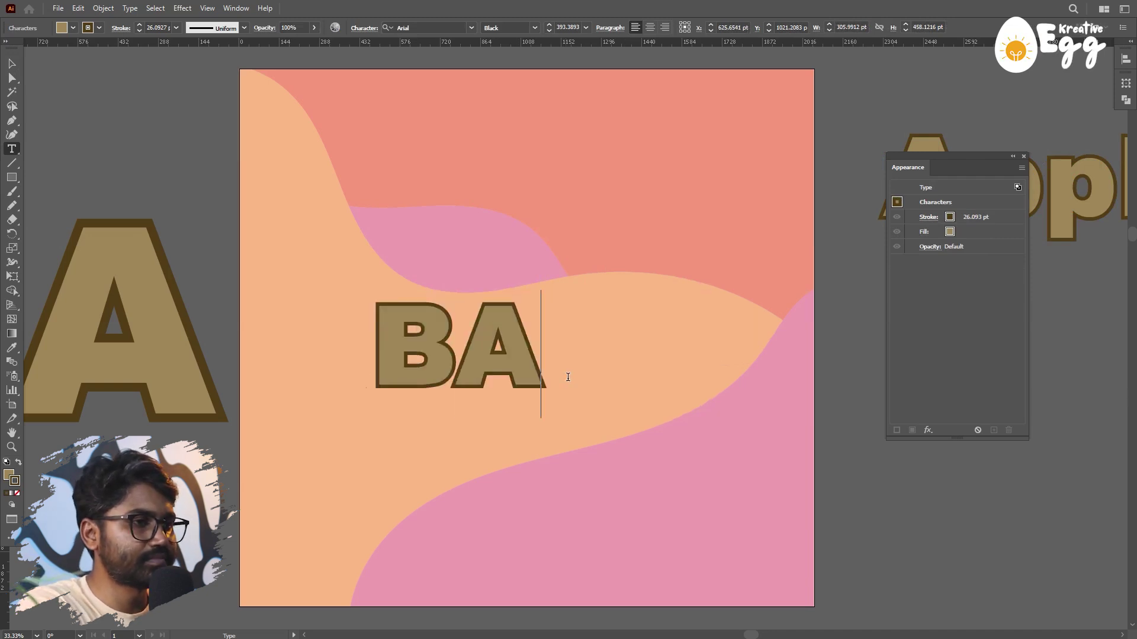